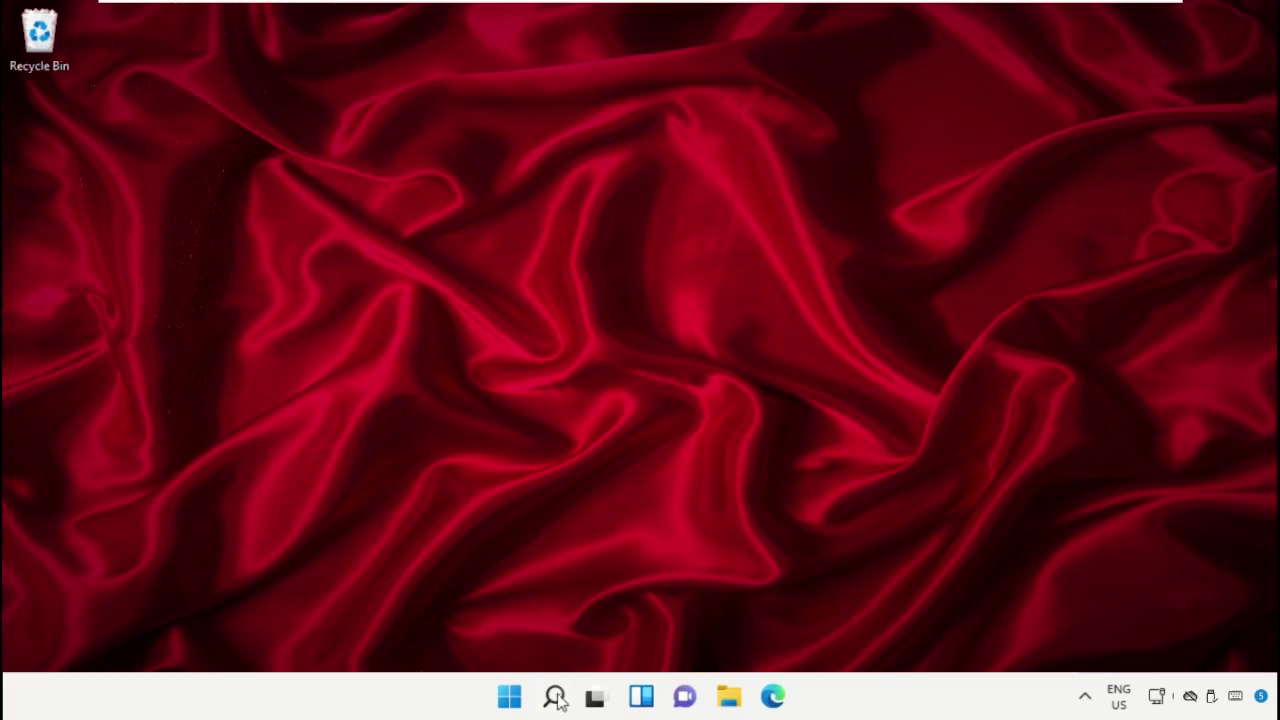
# - Open Task Manager through a system search for "task manager", then shrink and reposition its window on the desktop
pyautogui.click(556, 698)
pyautogui.write('t')
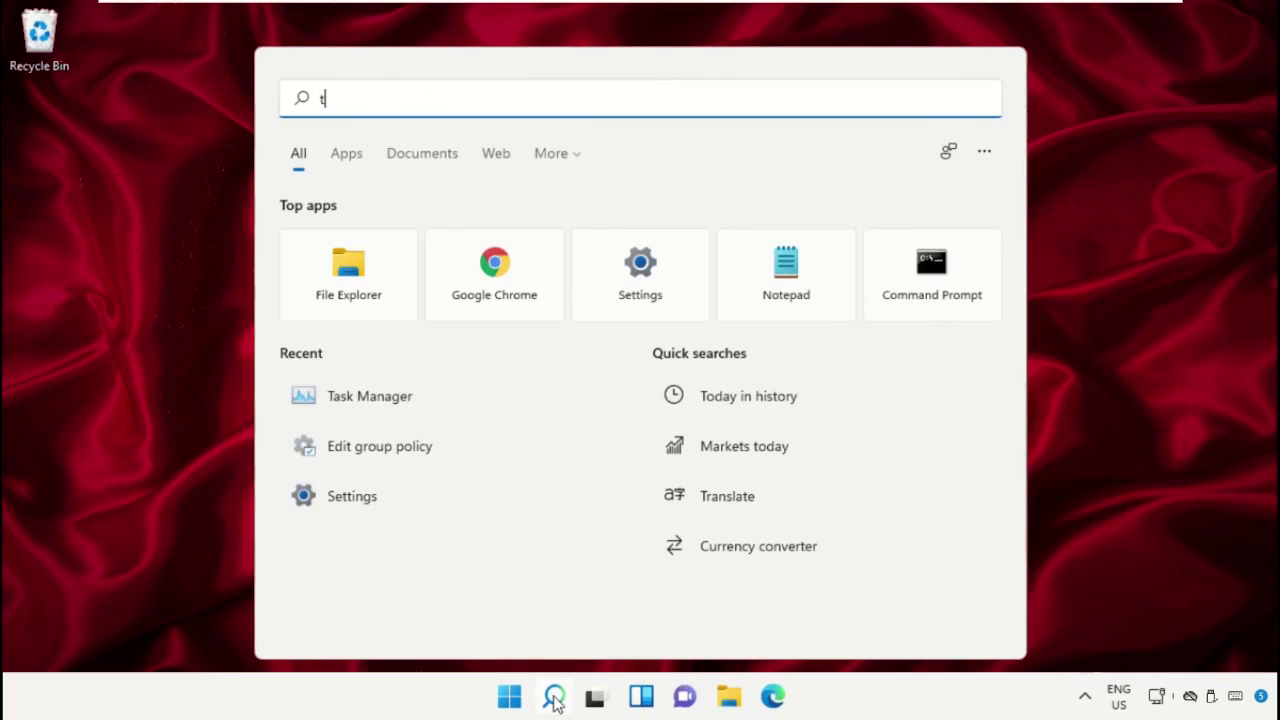
pyautogui.write('ask manager')
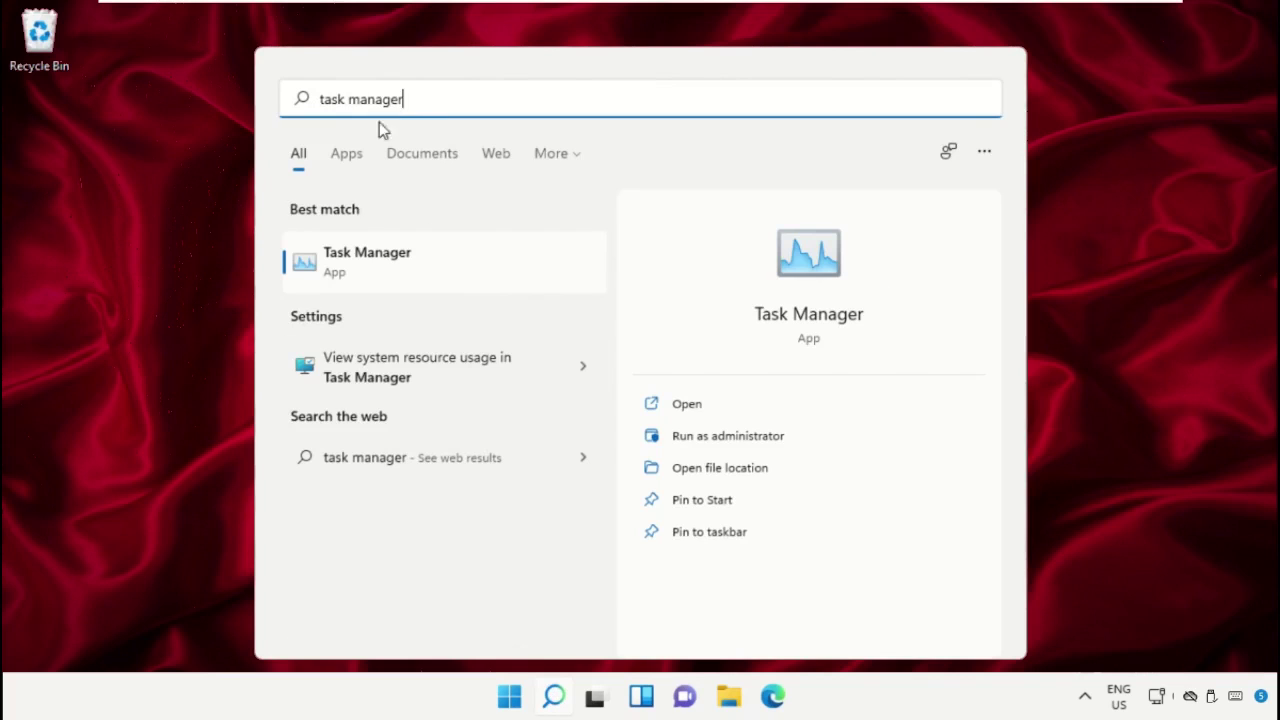
pyautogui.click(375, 258)
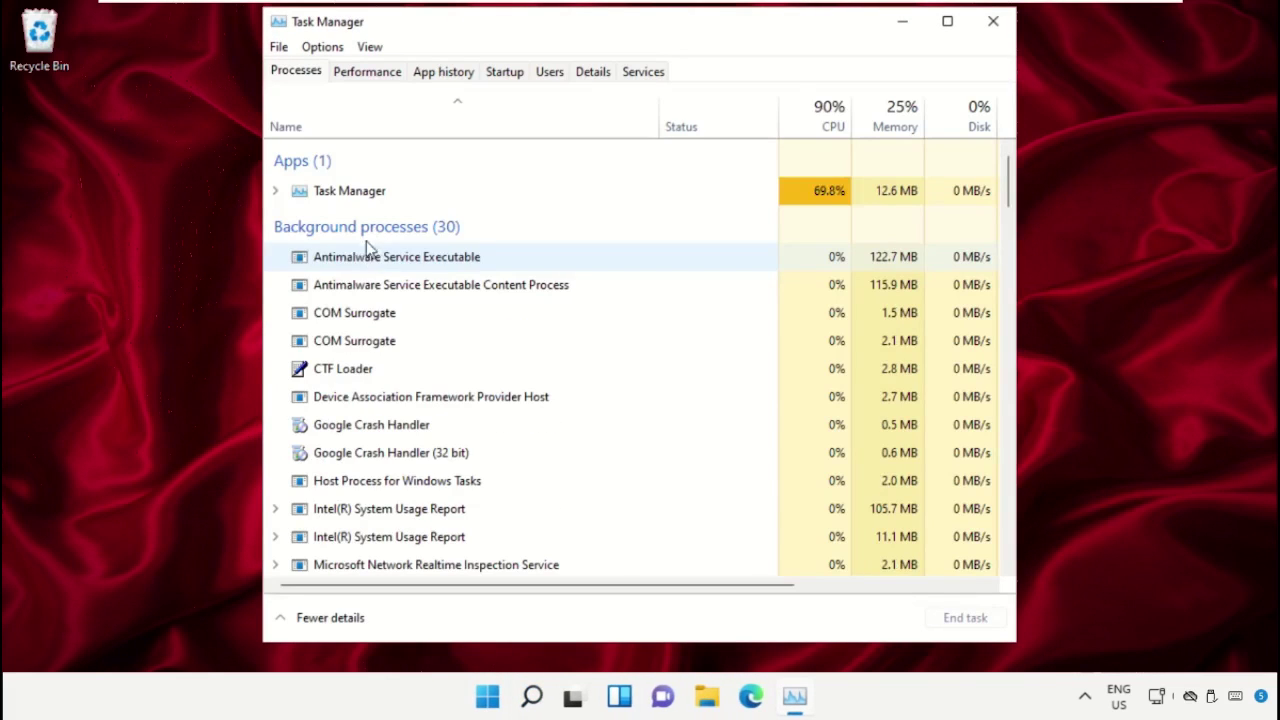
pyautogui.moveTo(264, 9); pyautogui.dragTo(398, 141)
pyautogui.moveTo(565, 163); pyautogui.dragTo(558, 136)
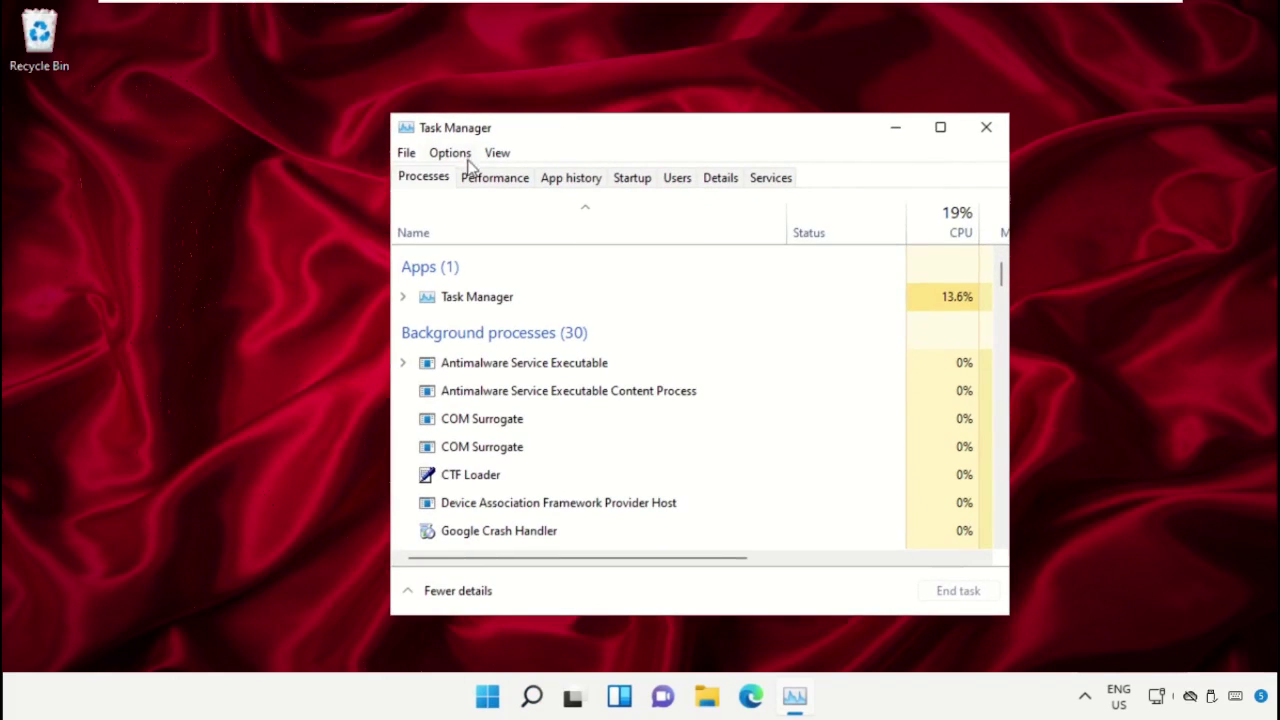
# - Start creating a new task in Task Manager and browse for the program to run
pyautogui.click(407, 156)
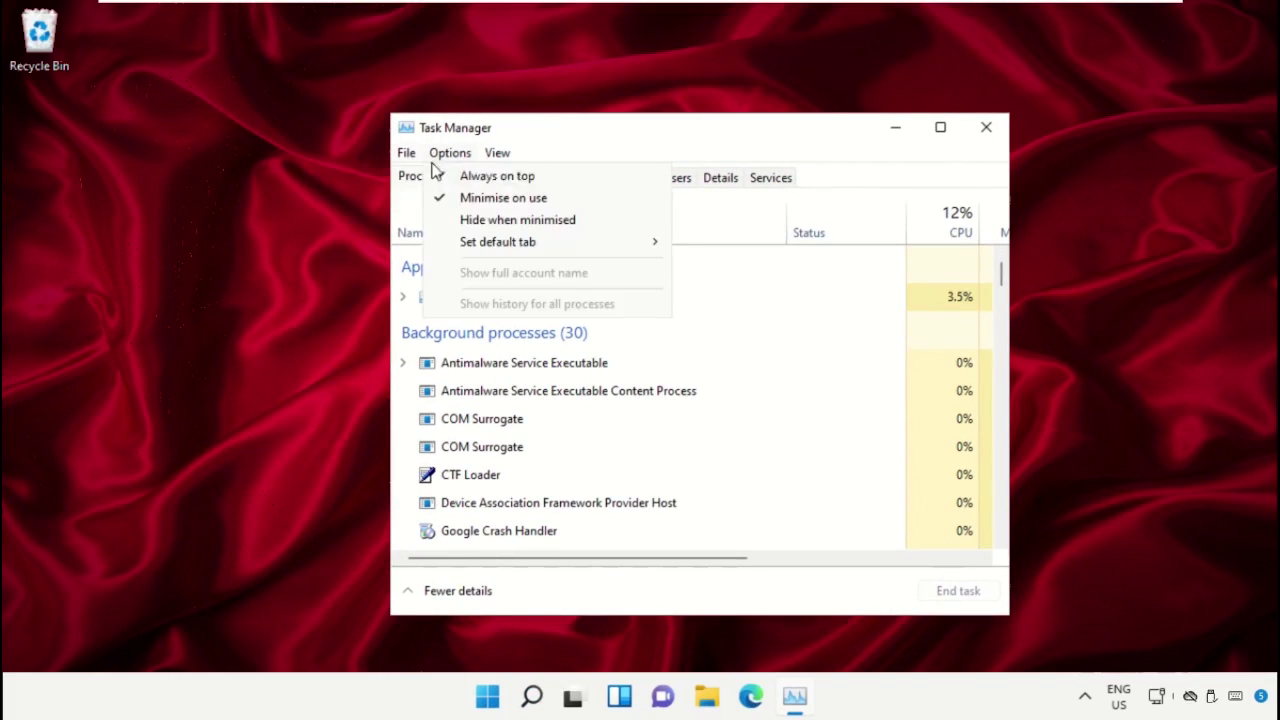
pyautogui.click(436, 180)
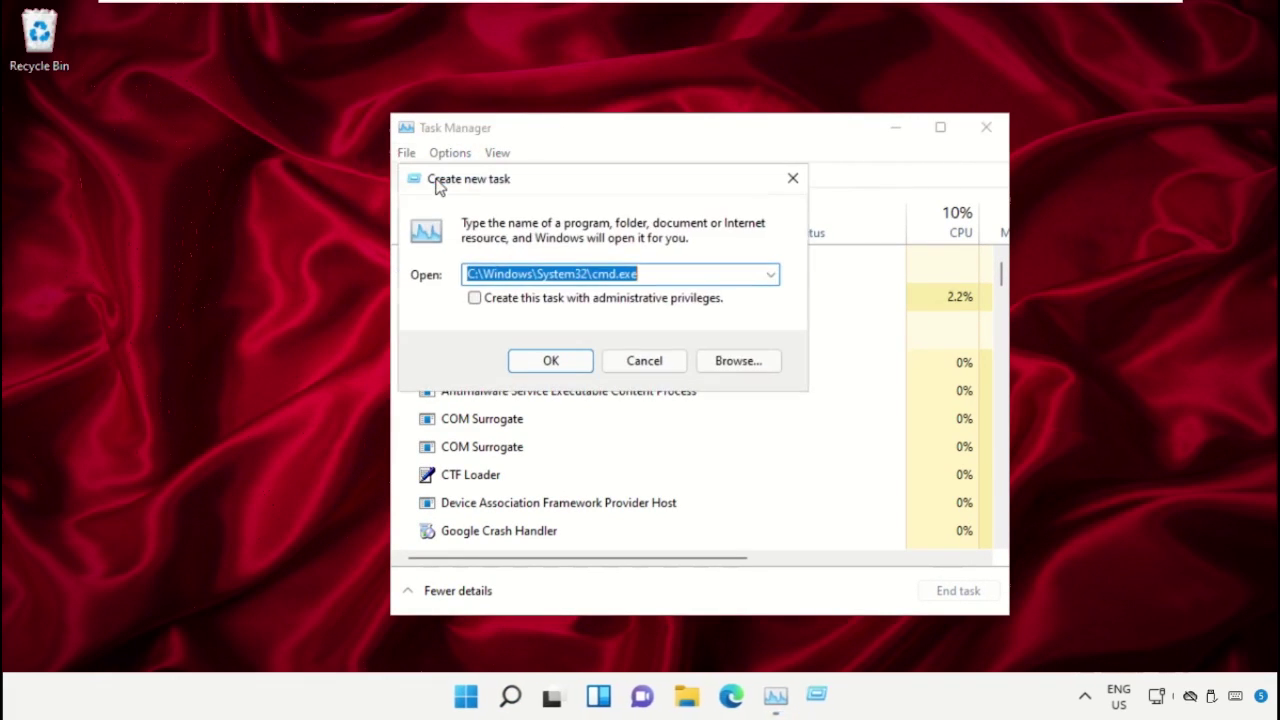
pyautogui.click(739, 361)
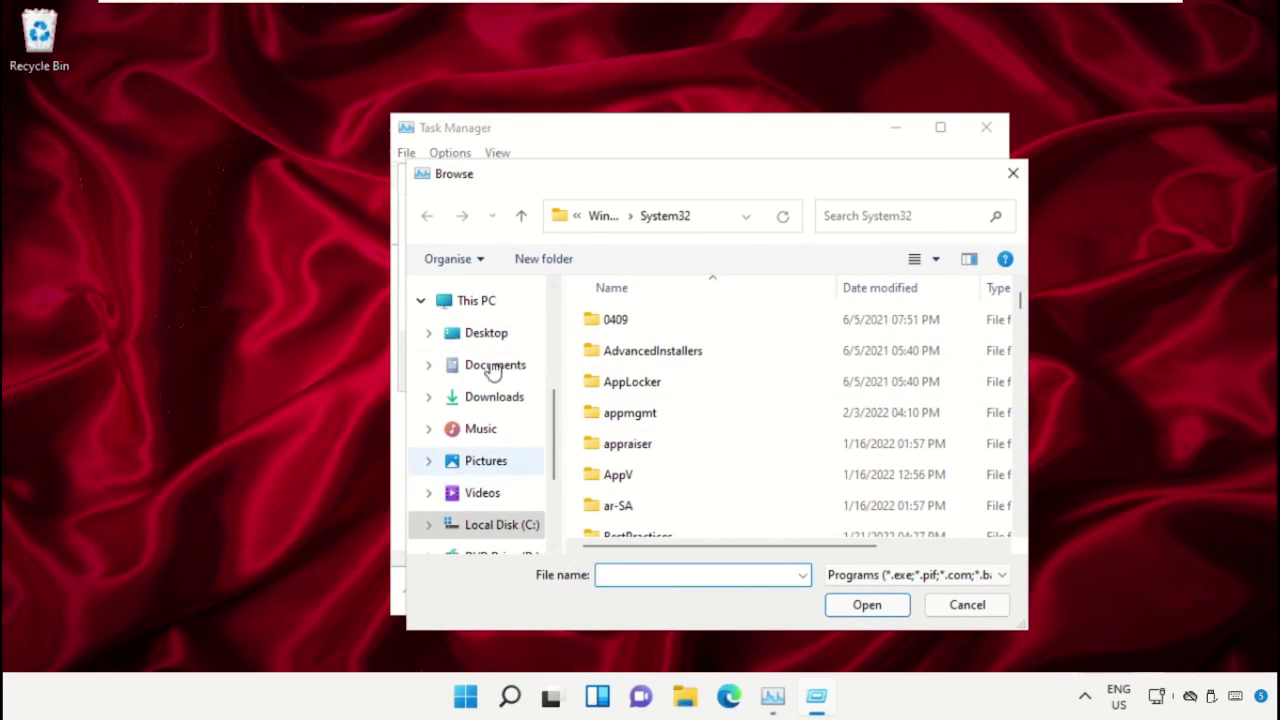
# - Go from This PC to the System32 folder inside Windows on Local Disk (C:)
pyautogui.click(478, 305)
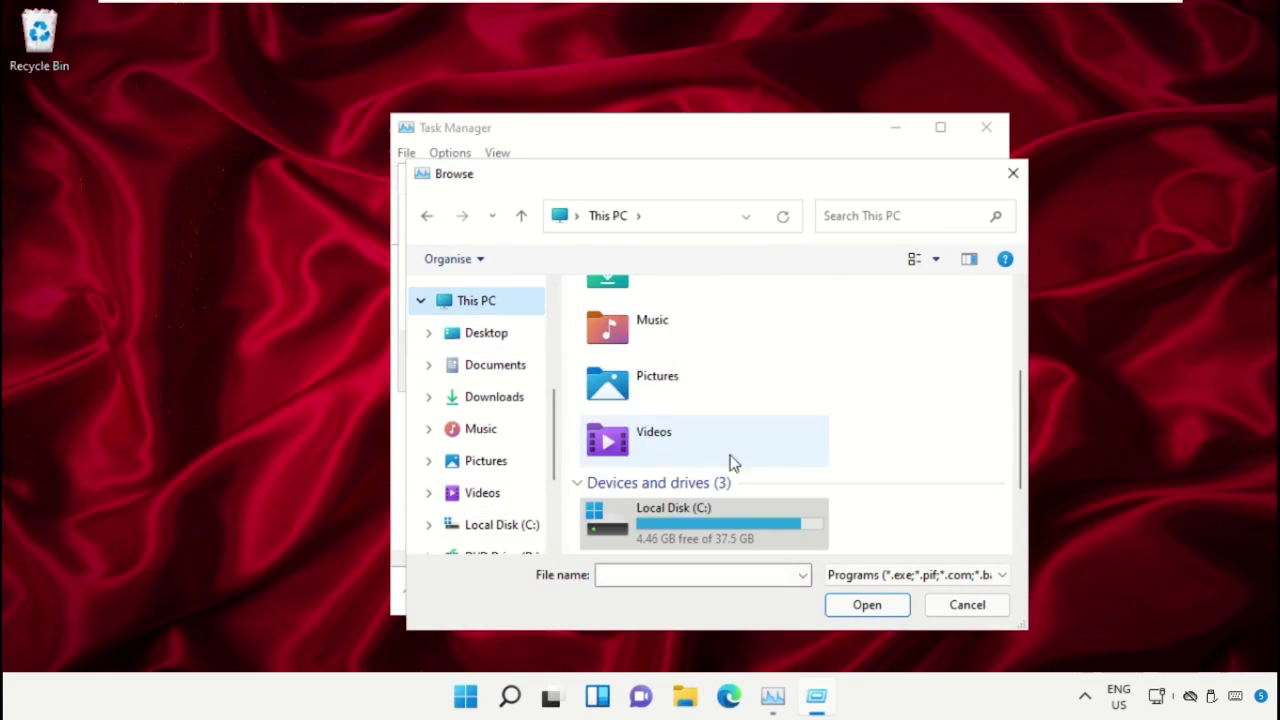
pyautogui.doubleClick(710, 522)
pyautogui.scroll(-2, 670, 480)
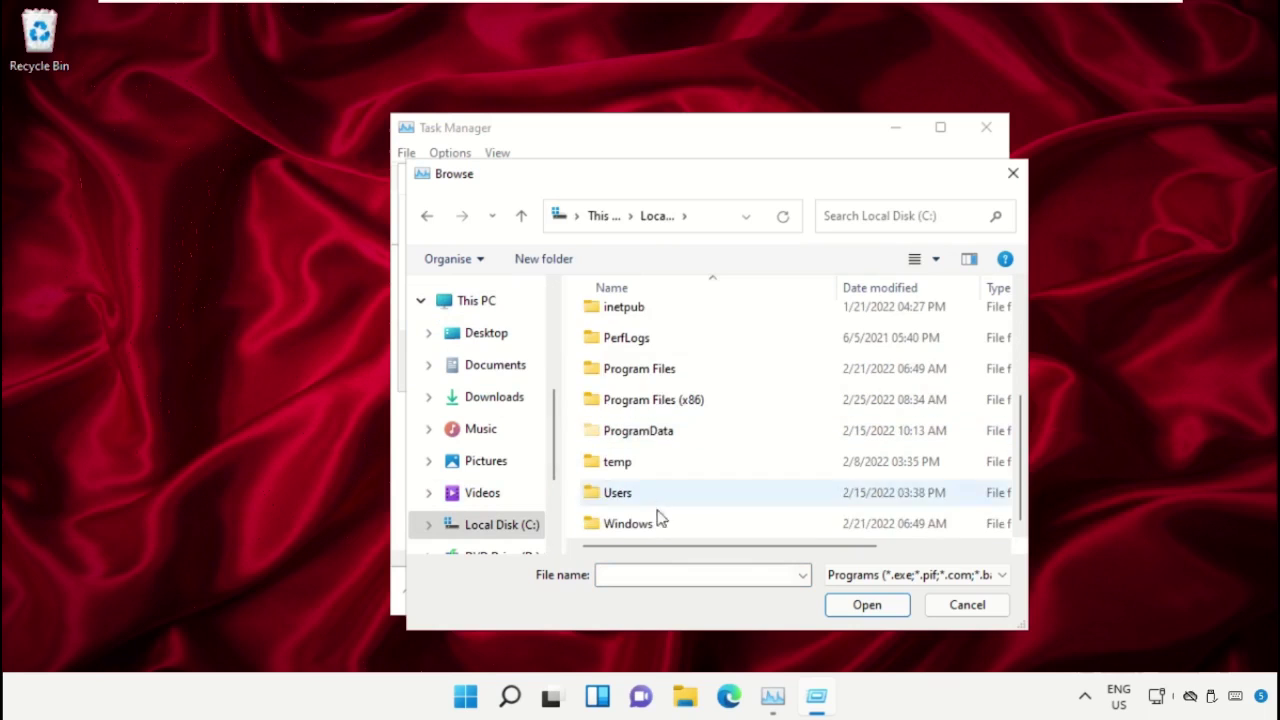
pyautogui.doubleClick(654, 524)
pyautogui.scroll(-5, 706, 426)
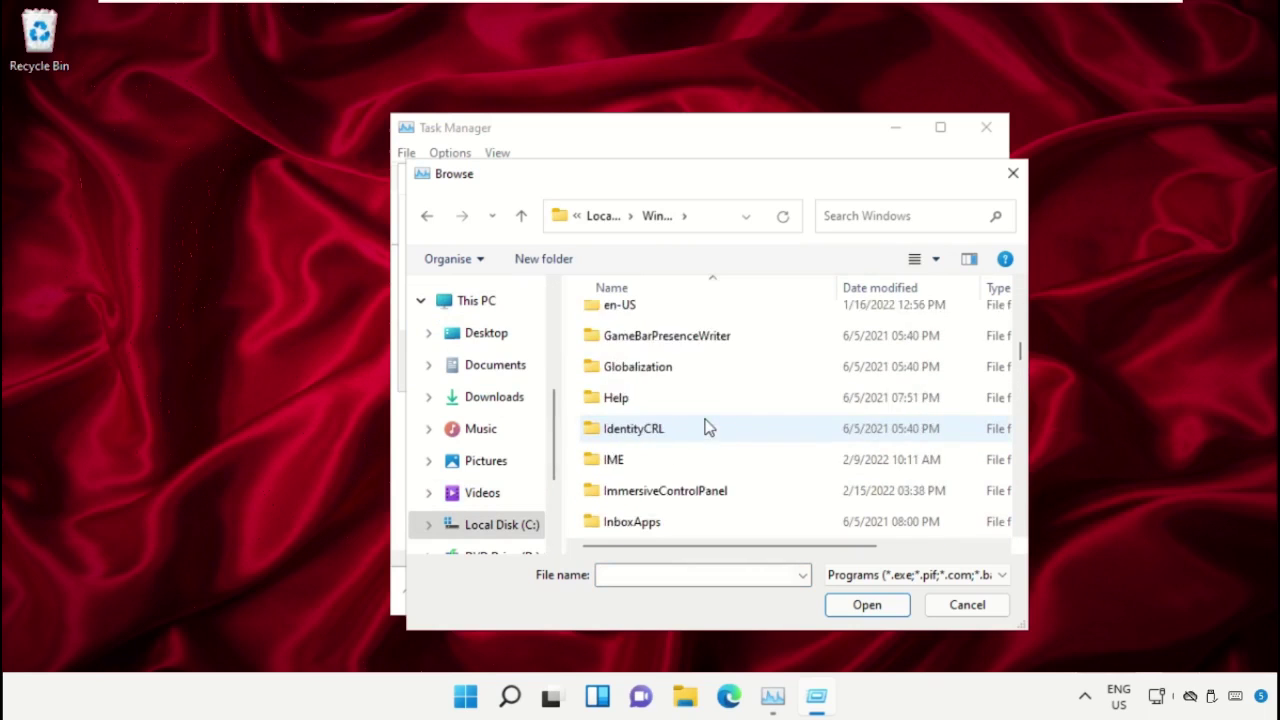
pyautogui.scroll(-15, 703, 427)
pyautogui.scroll(2, 658, 480)
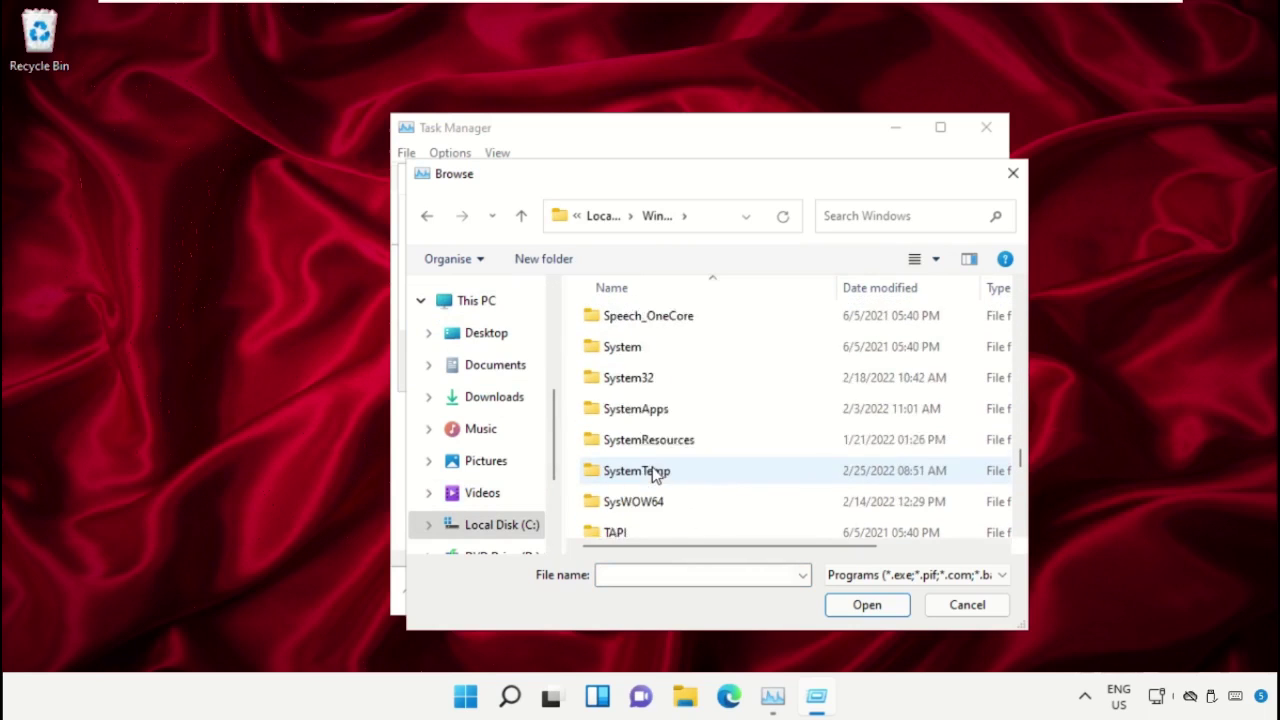
pyautogui.scroll(1, 652, 430)
pyautogui.doubleClick(657, 474)
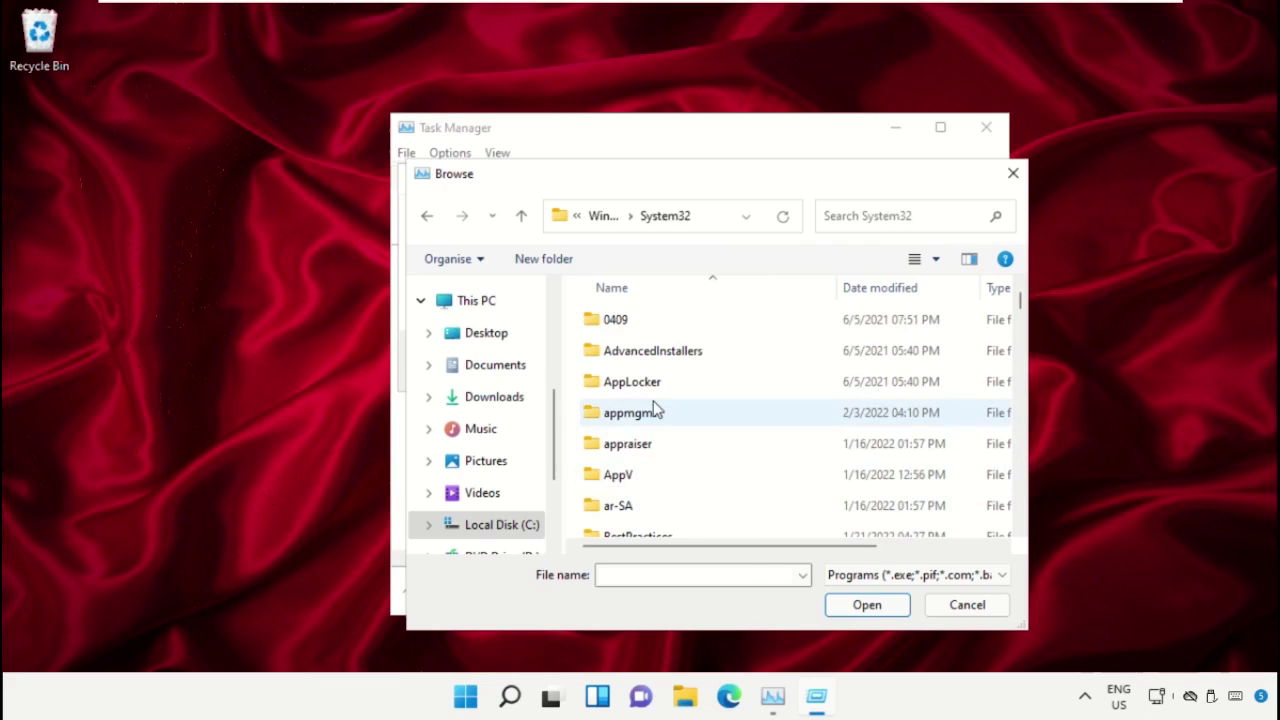
# - Choose cmd.exe from the System32 folder as the program for the new task
pyautogui.scroll(-20, 656, 409)
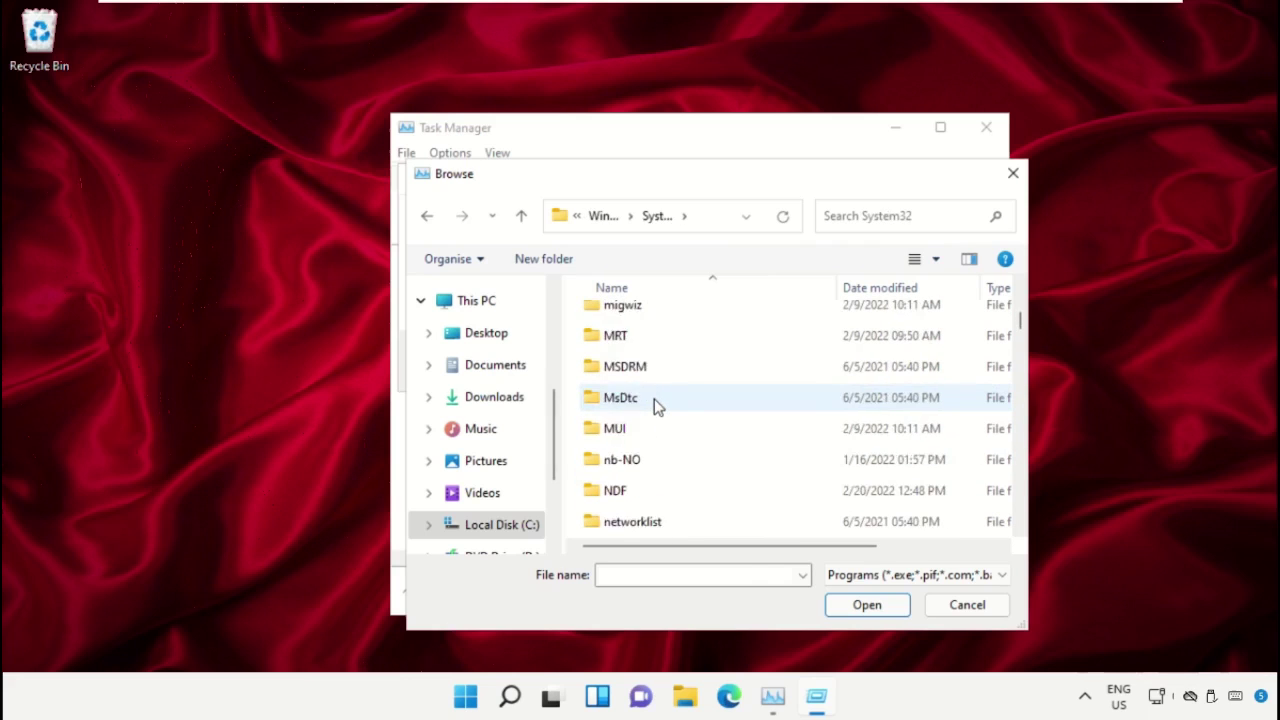
pyautogui.scroll(-20, 656, 405)
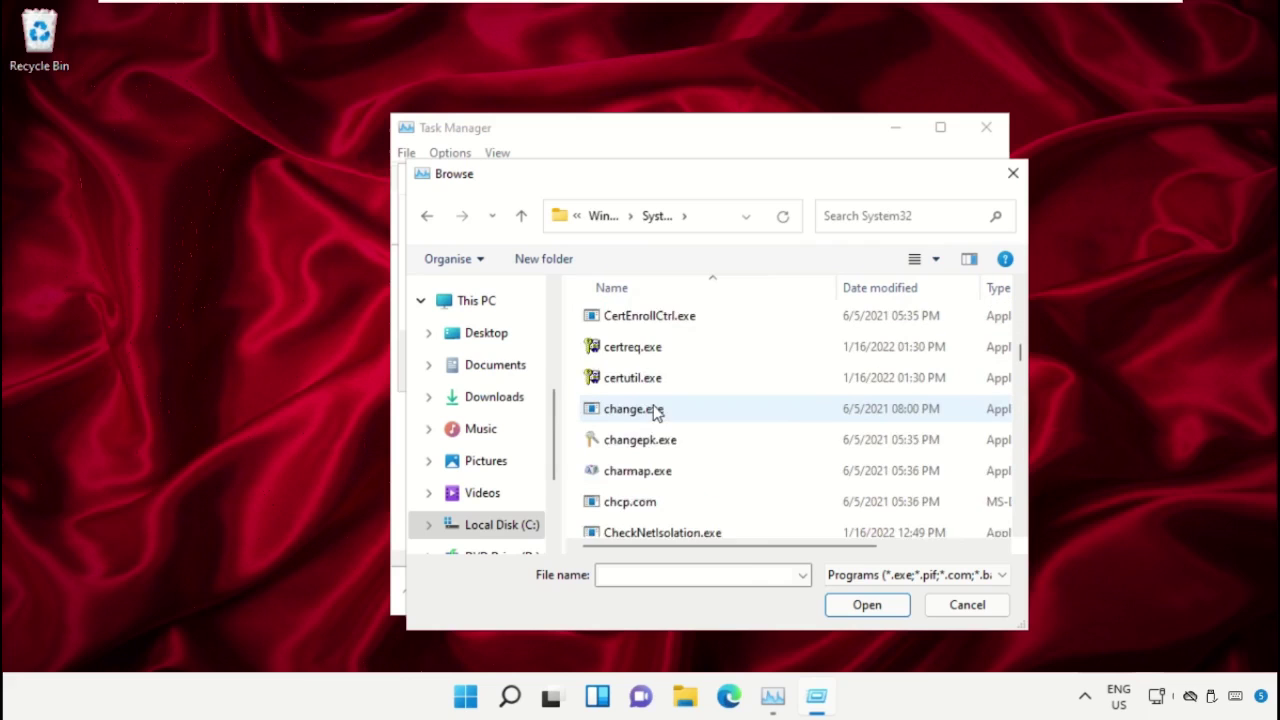
pyautogui.scroll(-7, 655, 410)
pyautogui.click(654, 430)
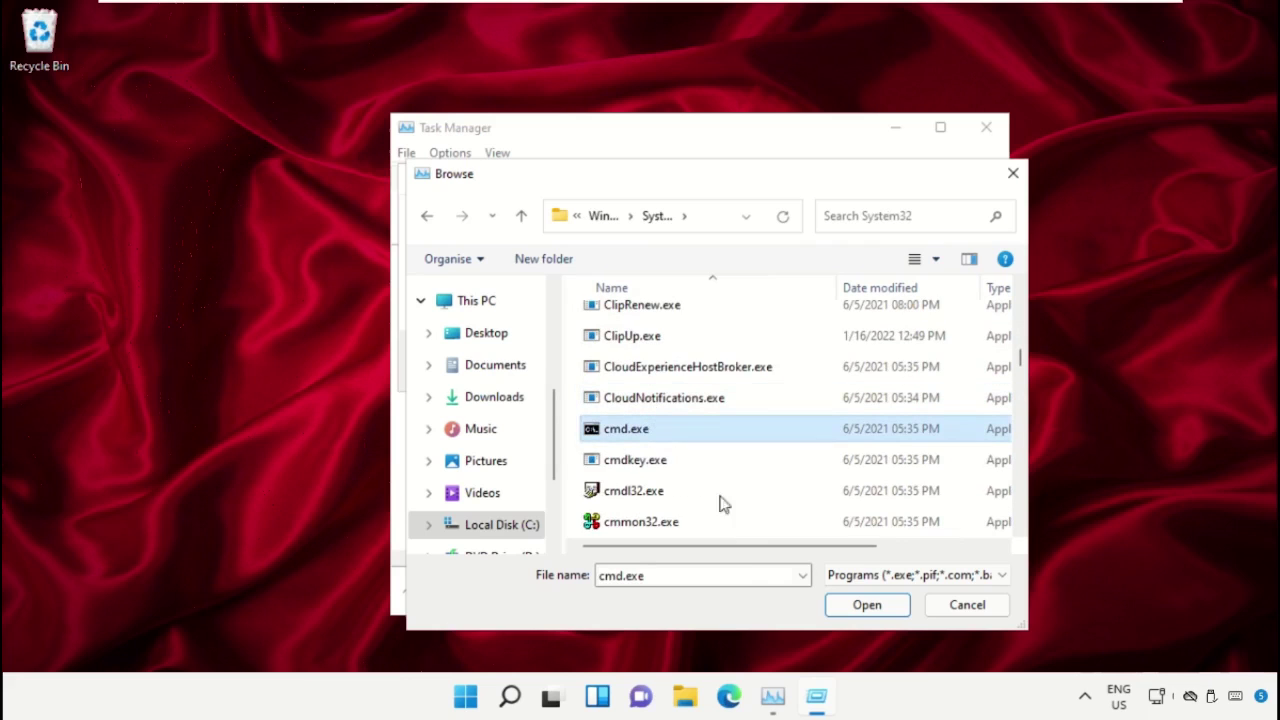
pyautogui.click(866, 603)
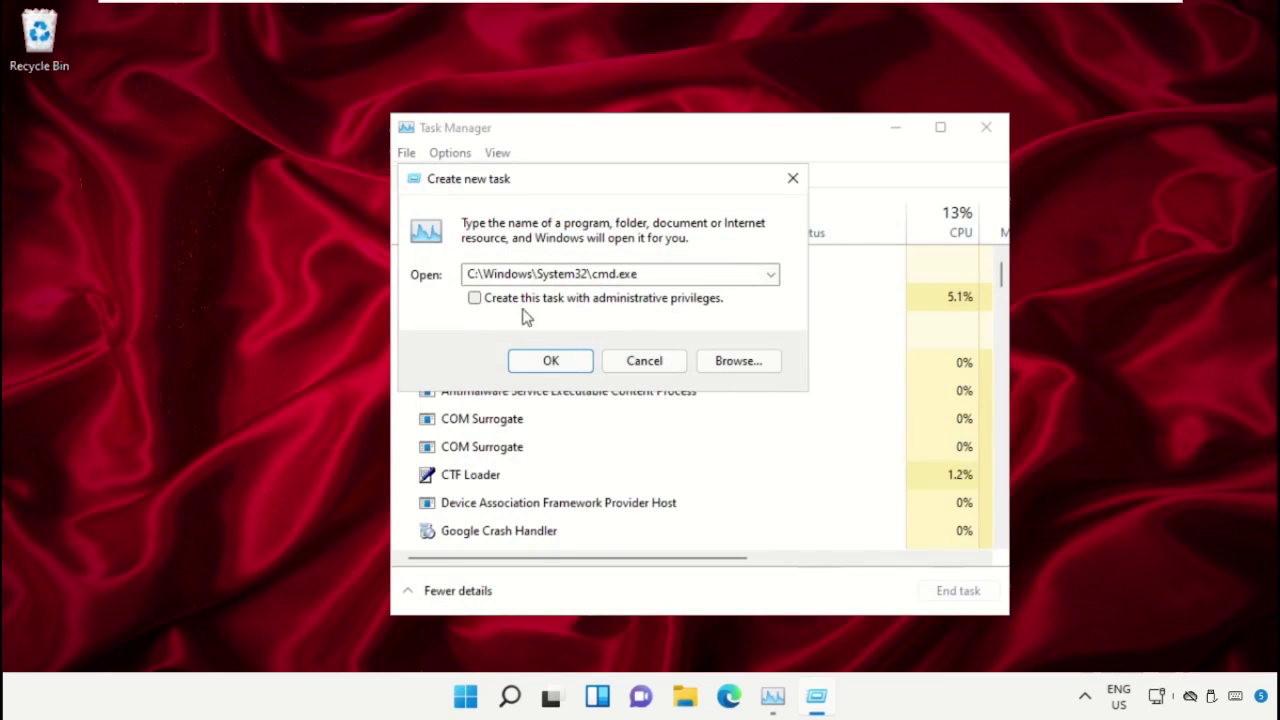
# - Run the cmd.exe task with administrative privileges, then close Task Manager and shrink the command window
pyautogui.click(475, 298)
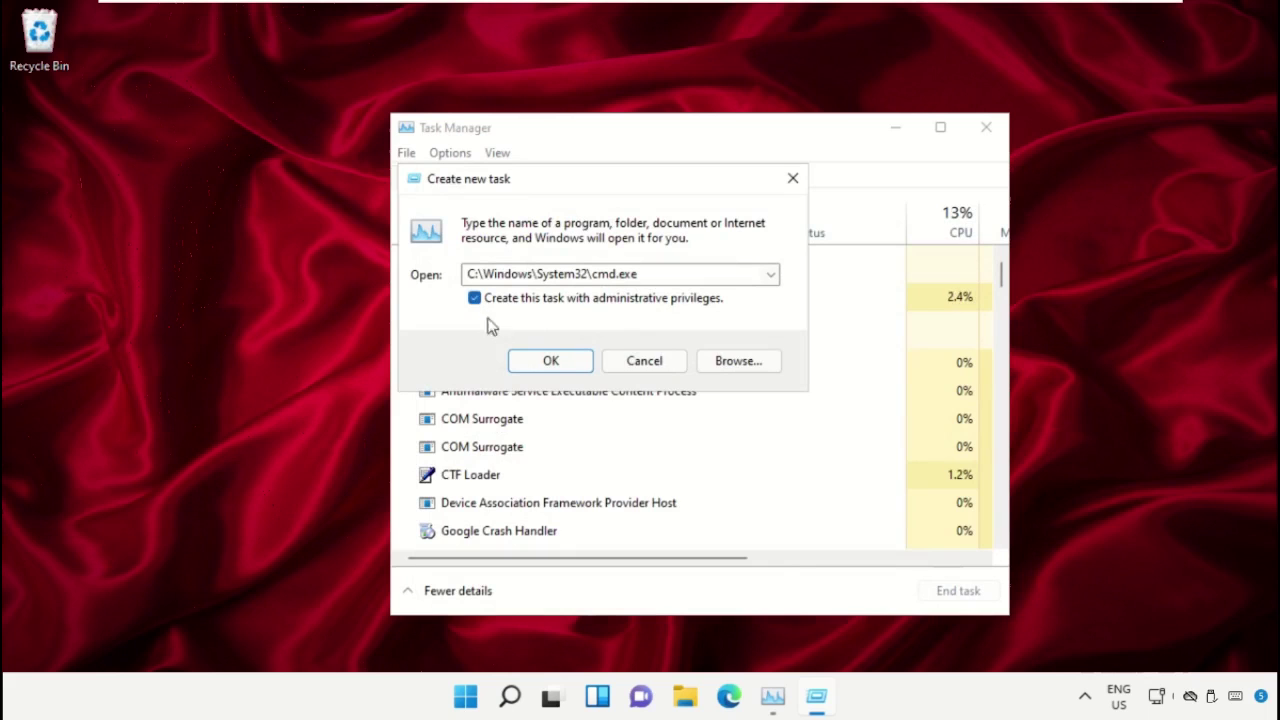
pyautogui.click(561, 364)
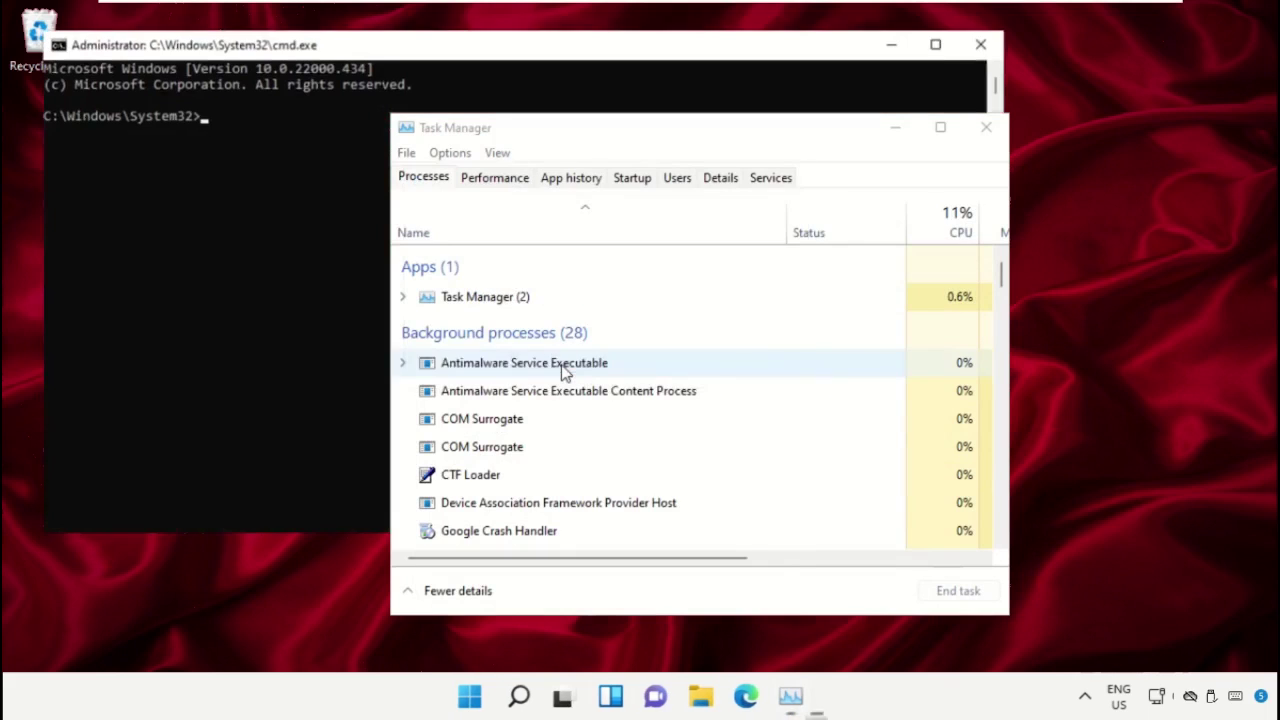
pyautogui.click(985, 130)
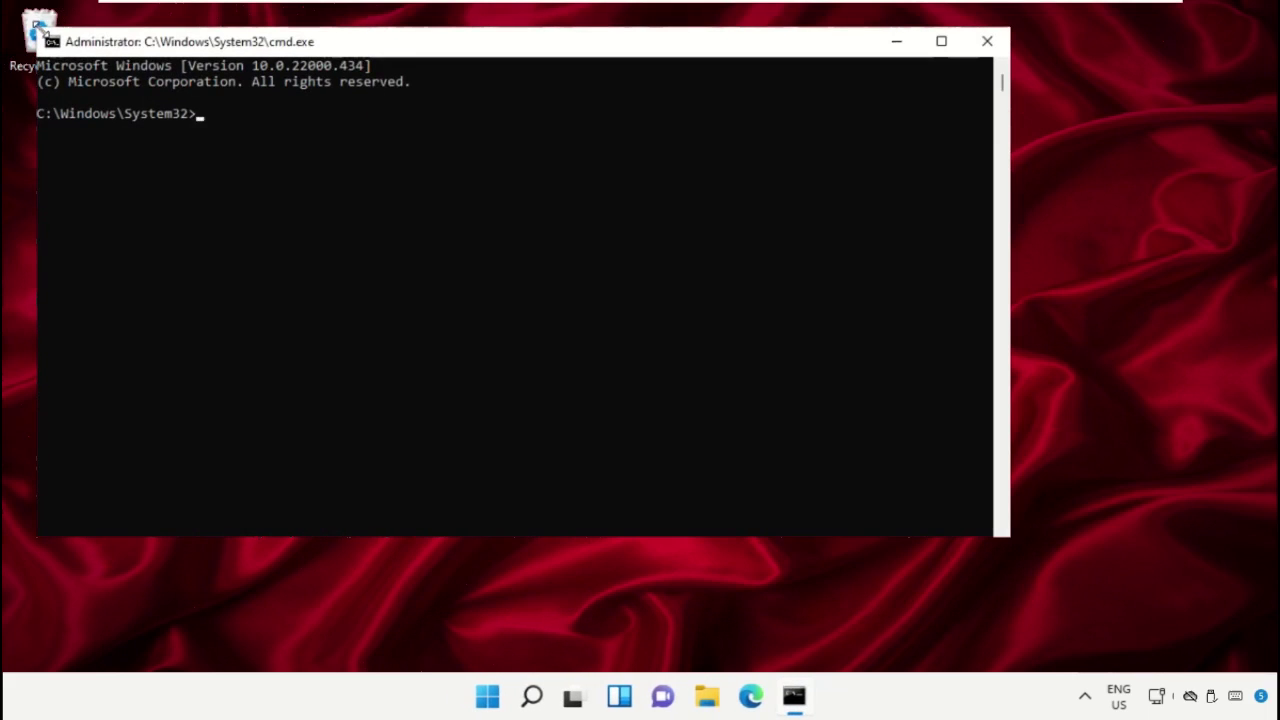
pyautogui.moveTo(36, 28); pyautogui.dragTo(380, 152)
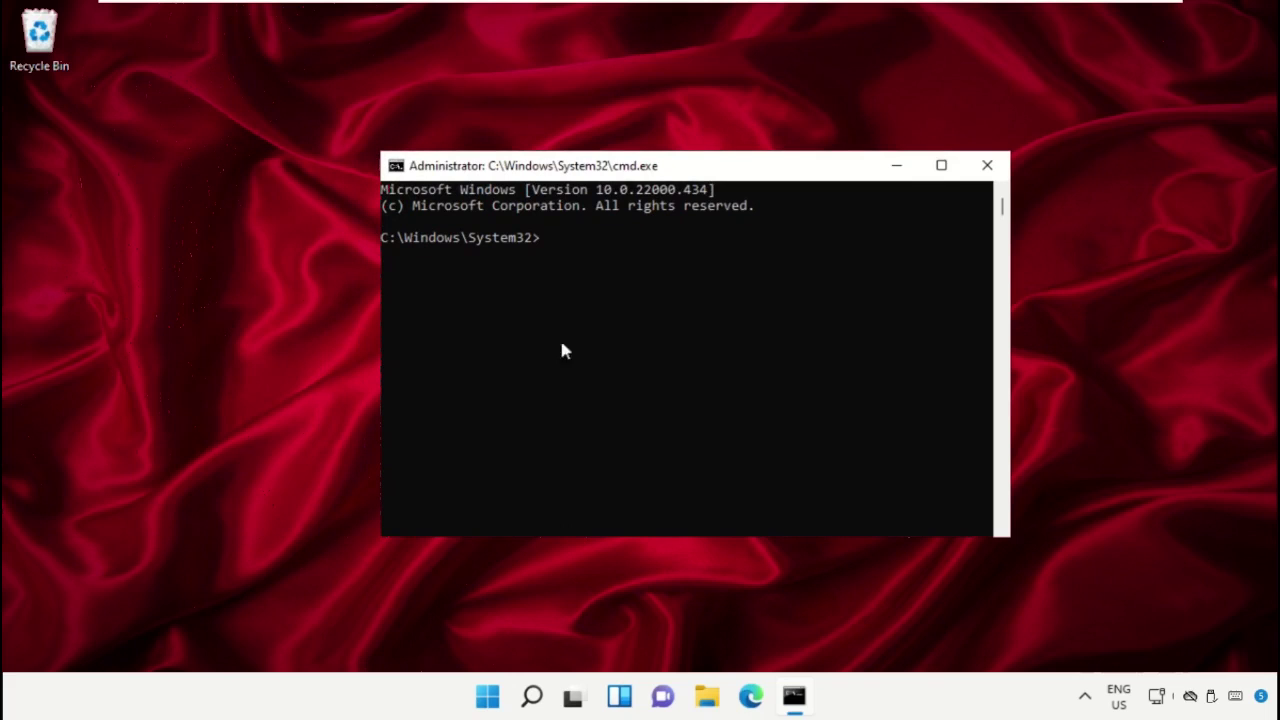
# - Switch to Google Chrome by searching the system for it and load google.com
pyautogui.click(532, 703)
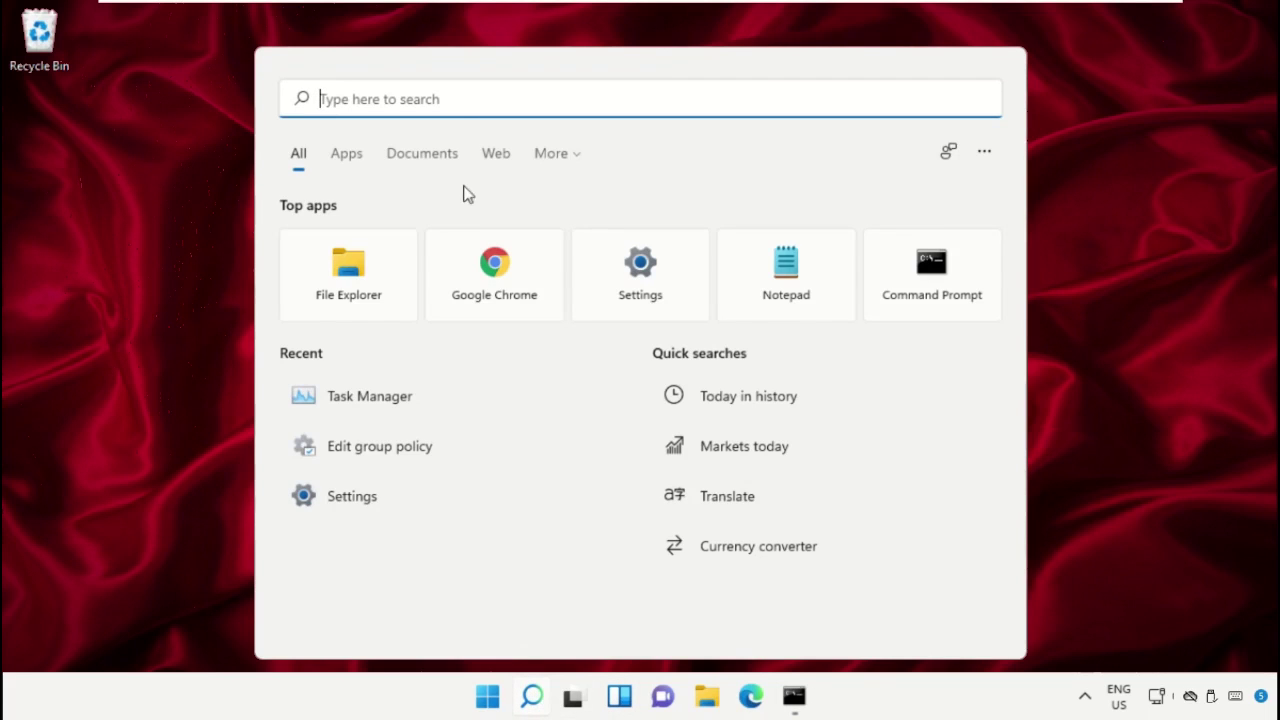
pyautogui.write('google chrome')
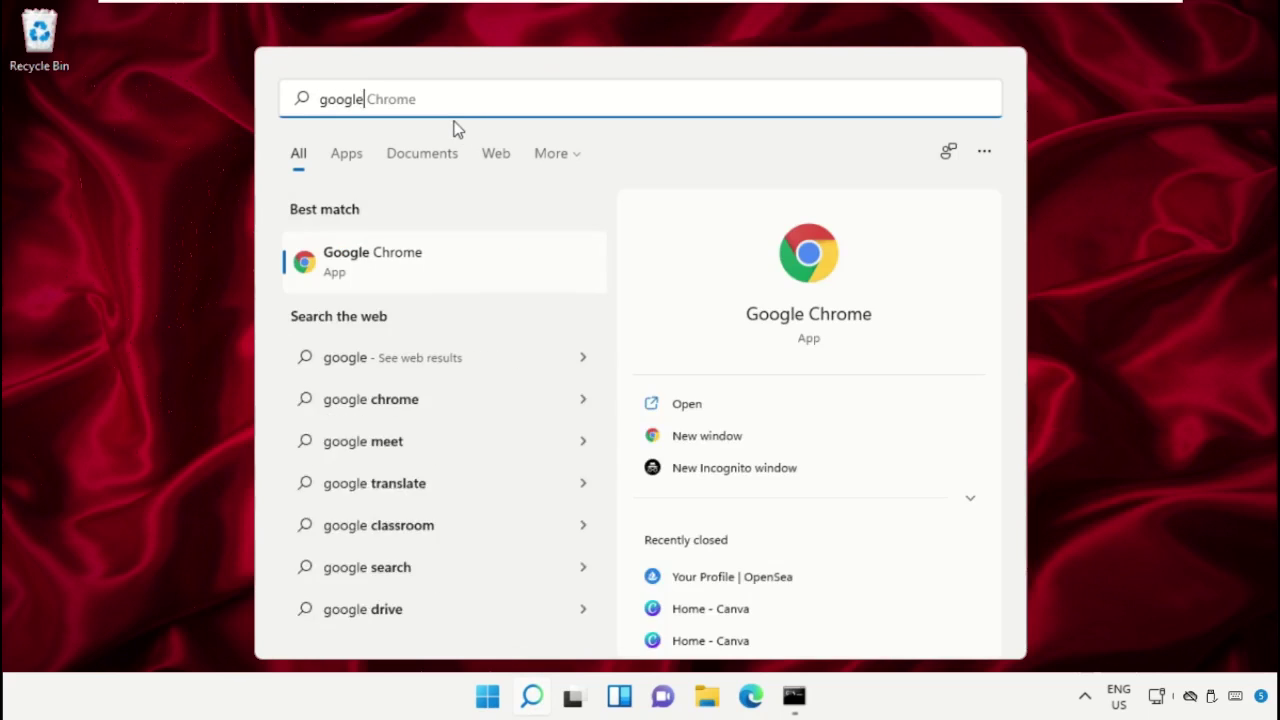
pyautogui.click(397, 278)
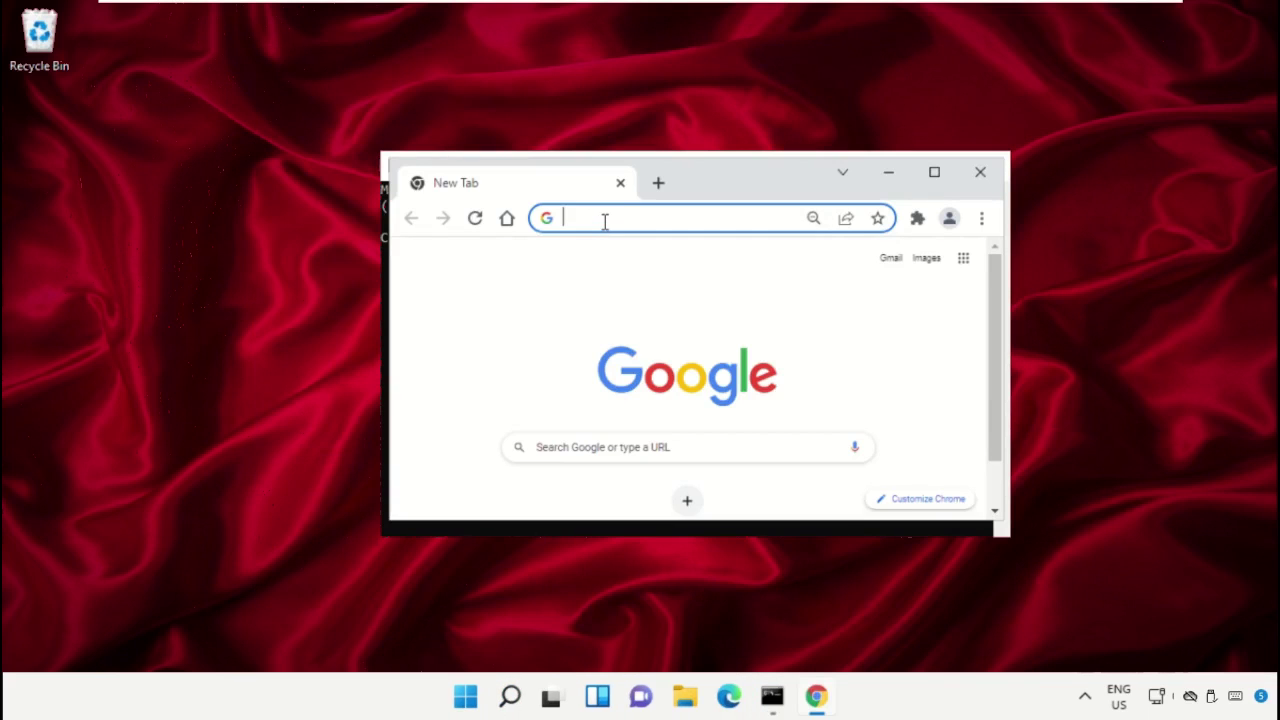
pyautogui.write('go')
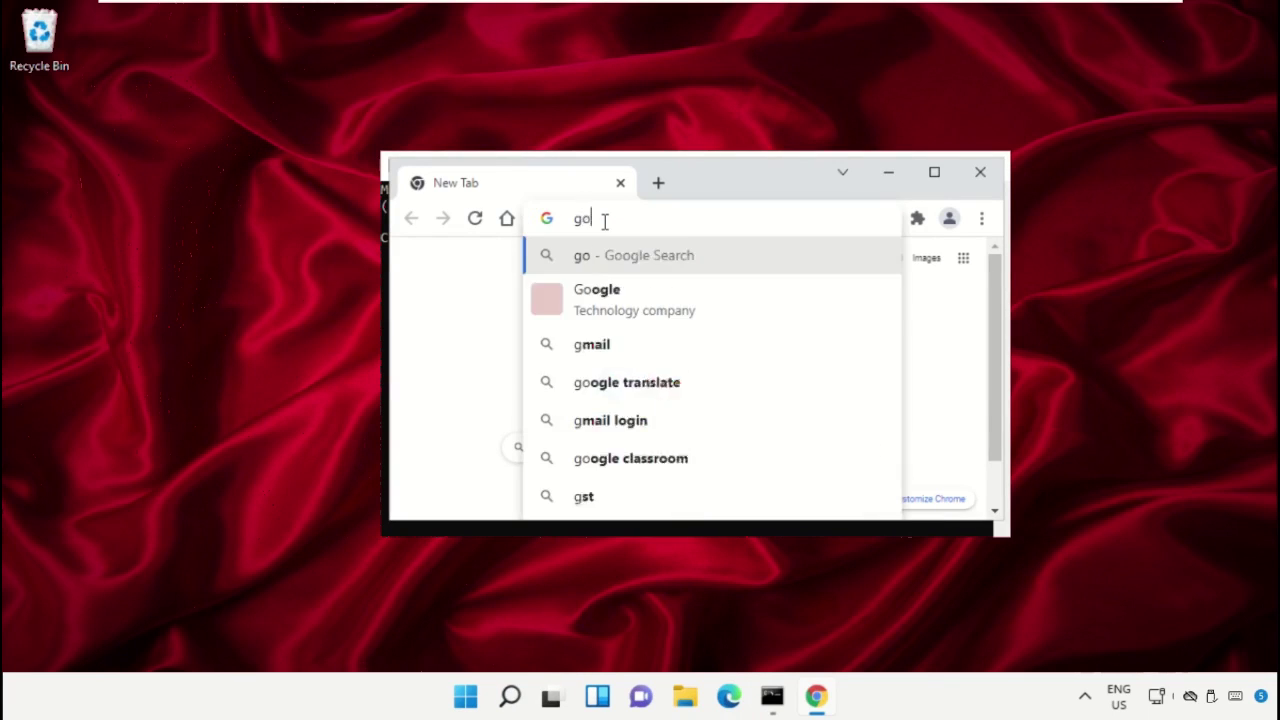
pyautogui.write('ogle.com')
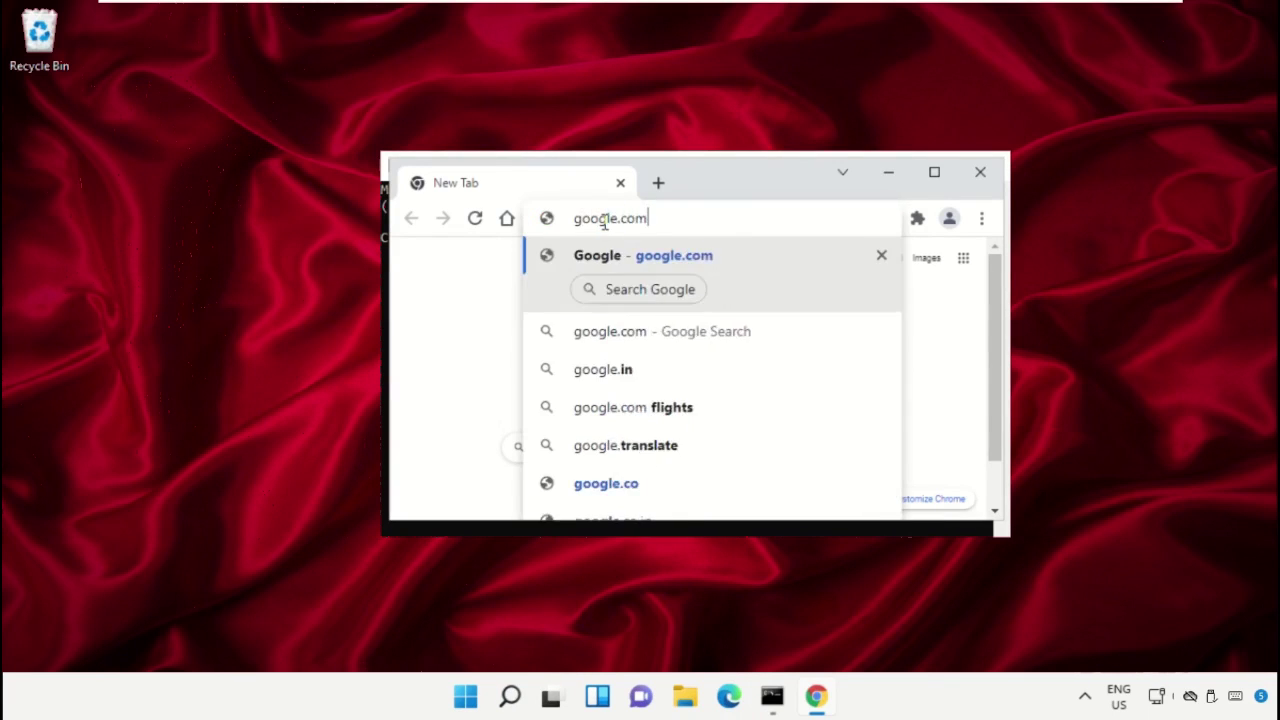
pyautogui.press('Return')
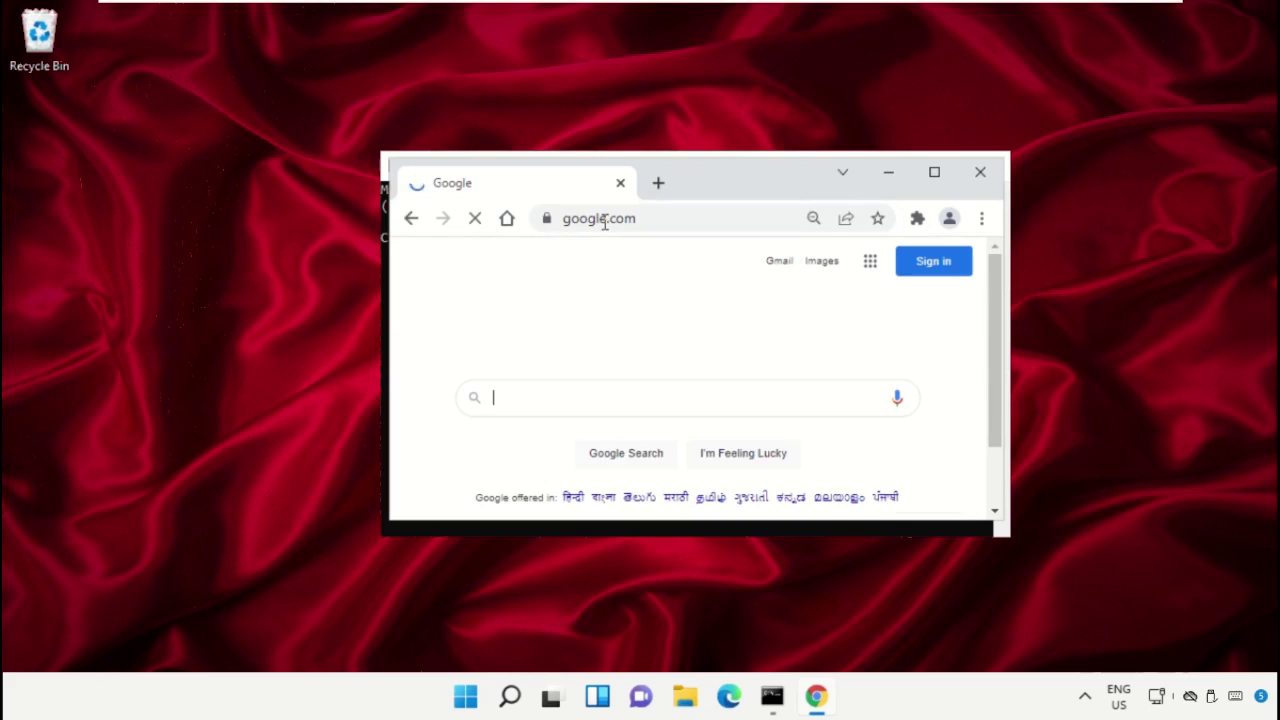
# - Search Google for "hows.tech windows commands"
pyautogui.click(563, 397)
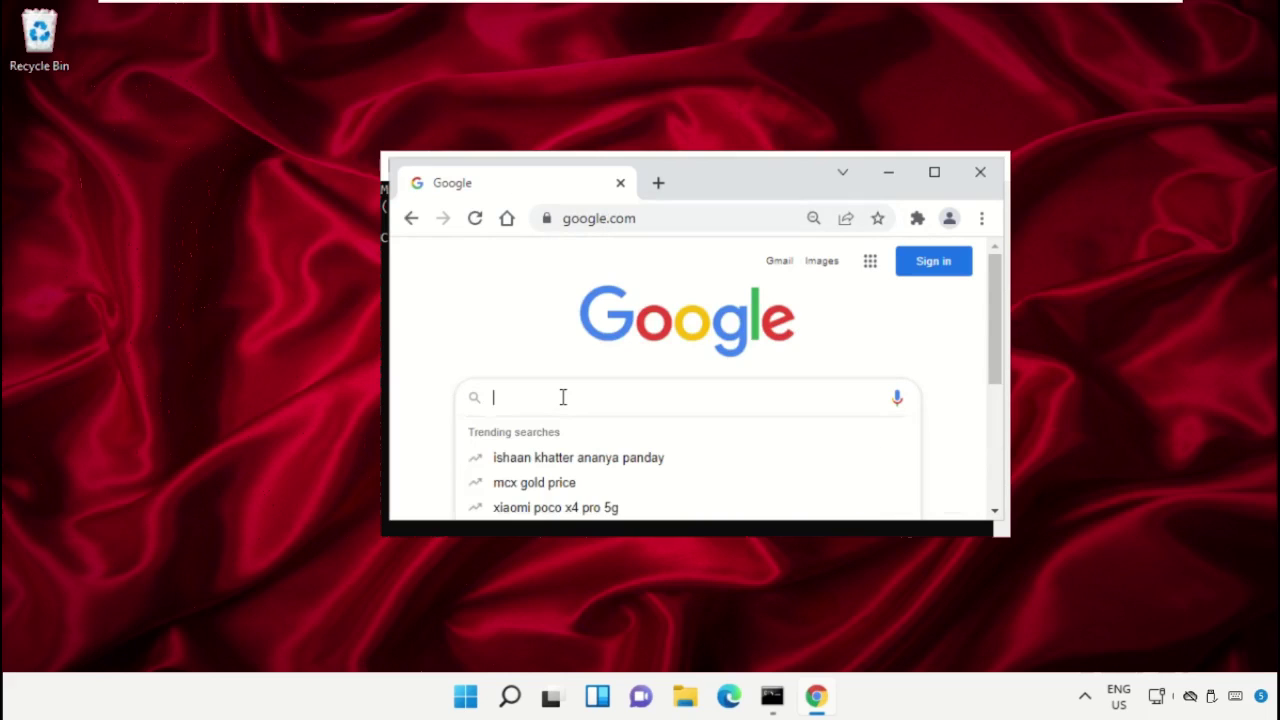
pyautogui.write('how')
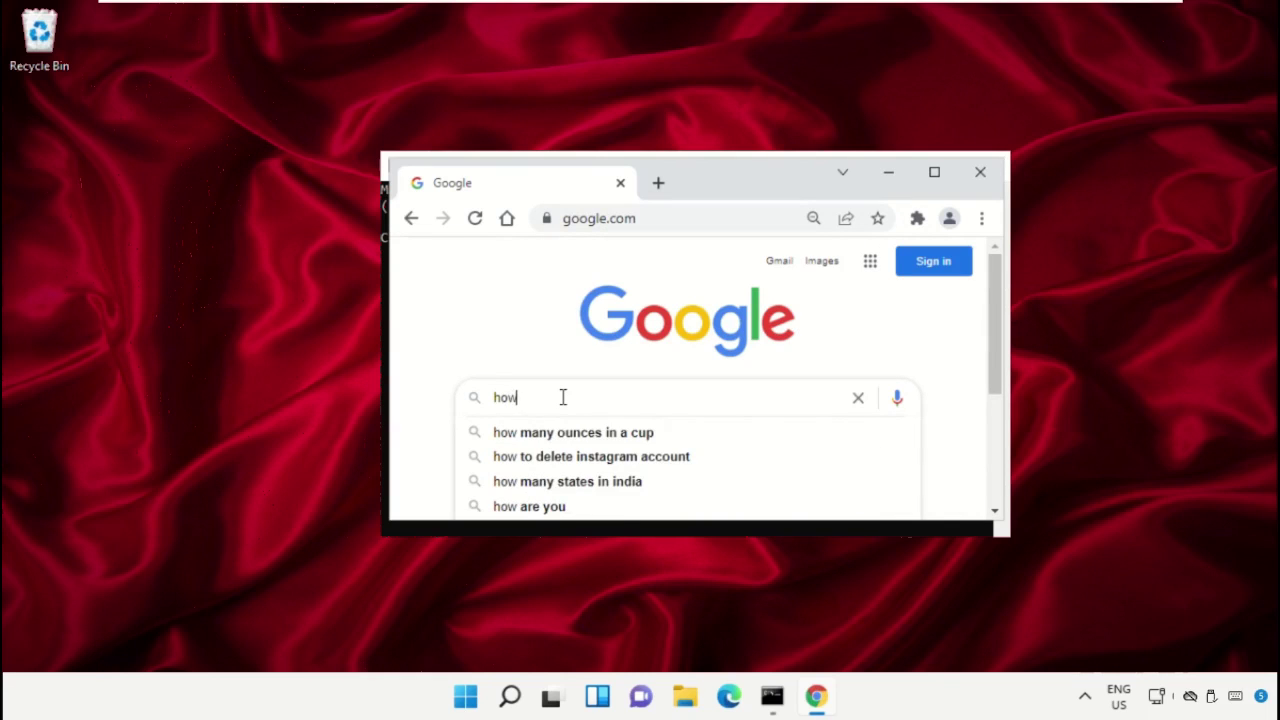
pyautogui.write('s.tech w')
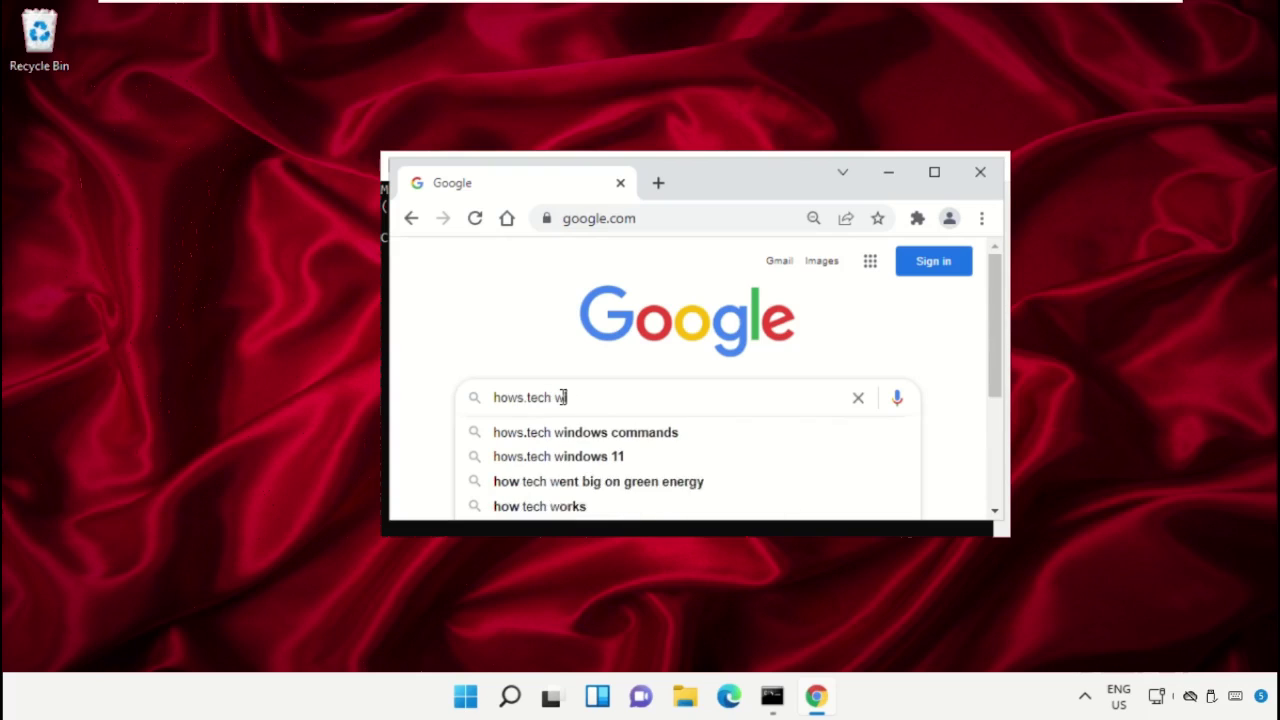
pyautogui.write('indows comma')
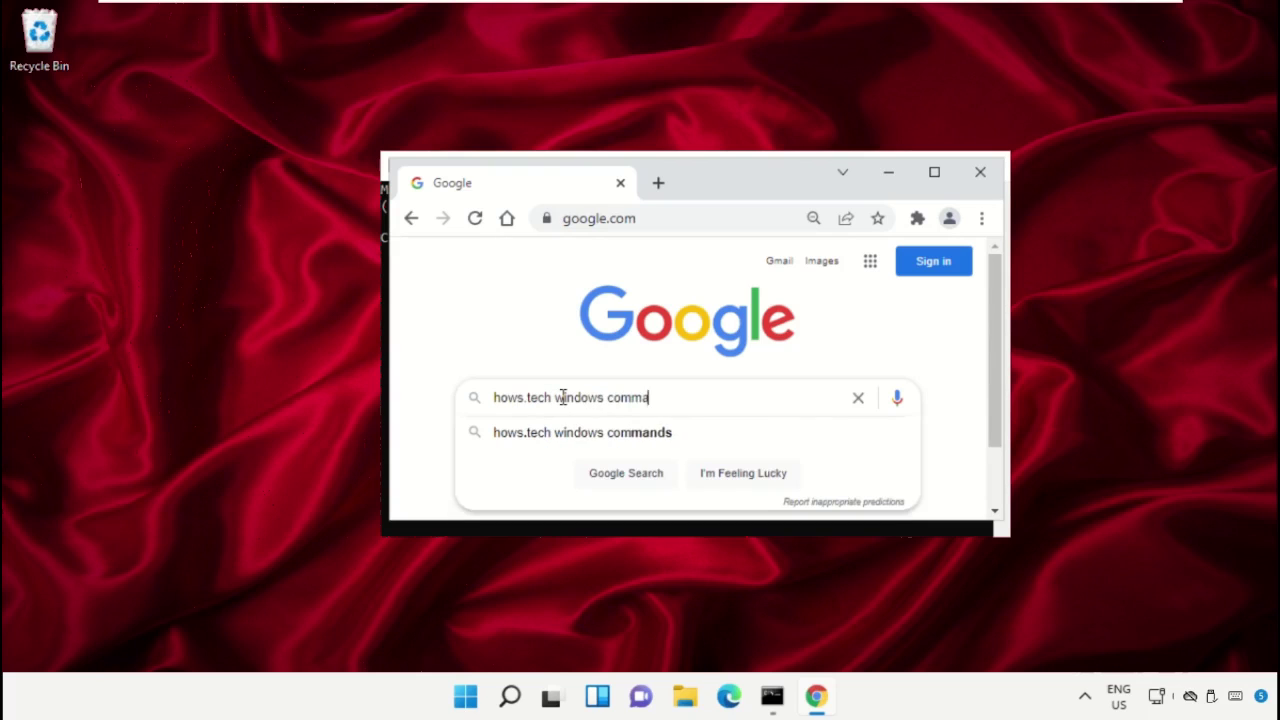
pyautogui.write('nds')
pyautogui.press('Return')
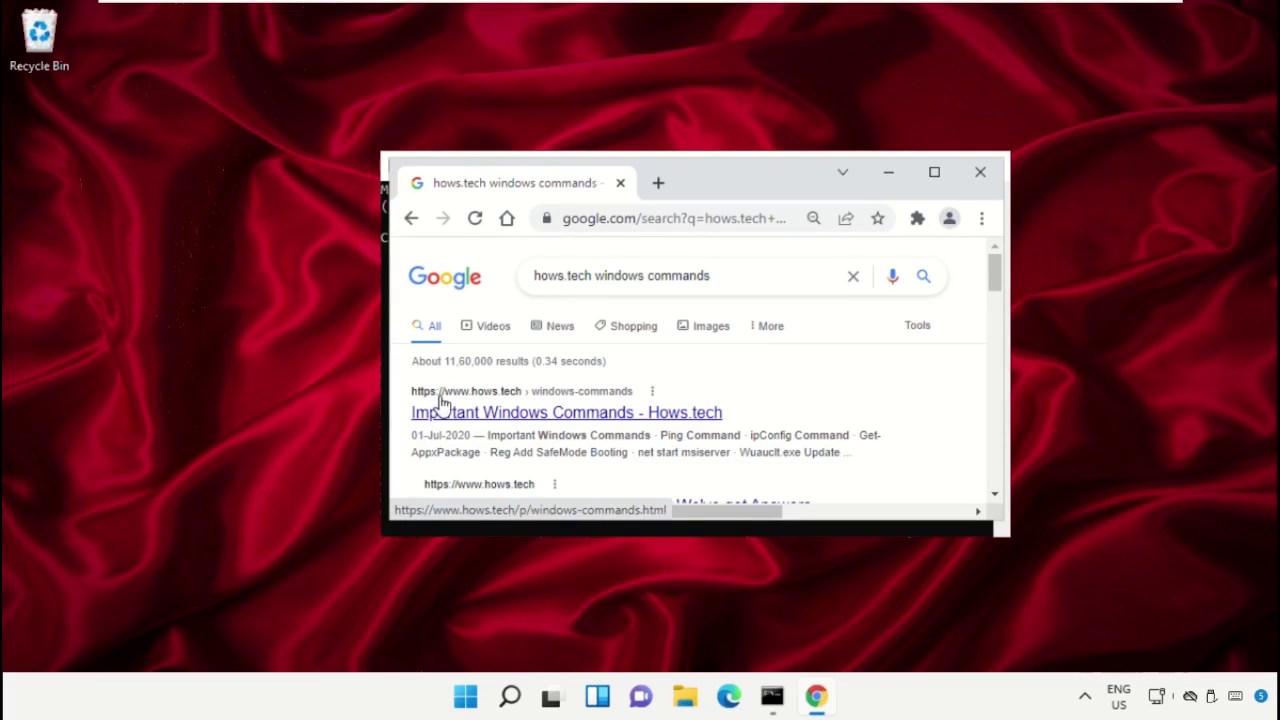
# - Open the Important Windows Commands page on Hows.tech and locate the sfc commands
pyautogui.click(493, 414)
pyautogui.scroll(-10, 913, 337)
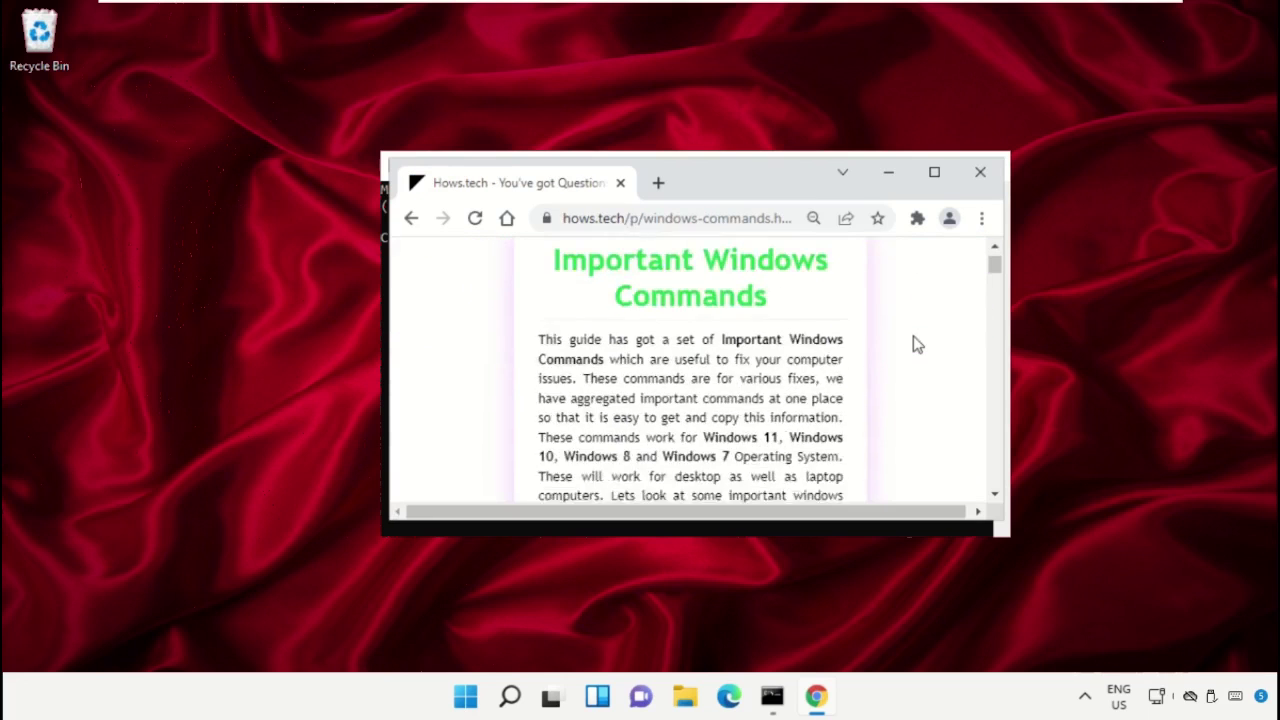
pyautogui.scroll(-15, 913, 345)
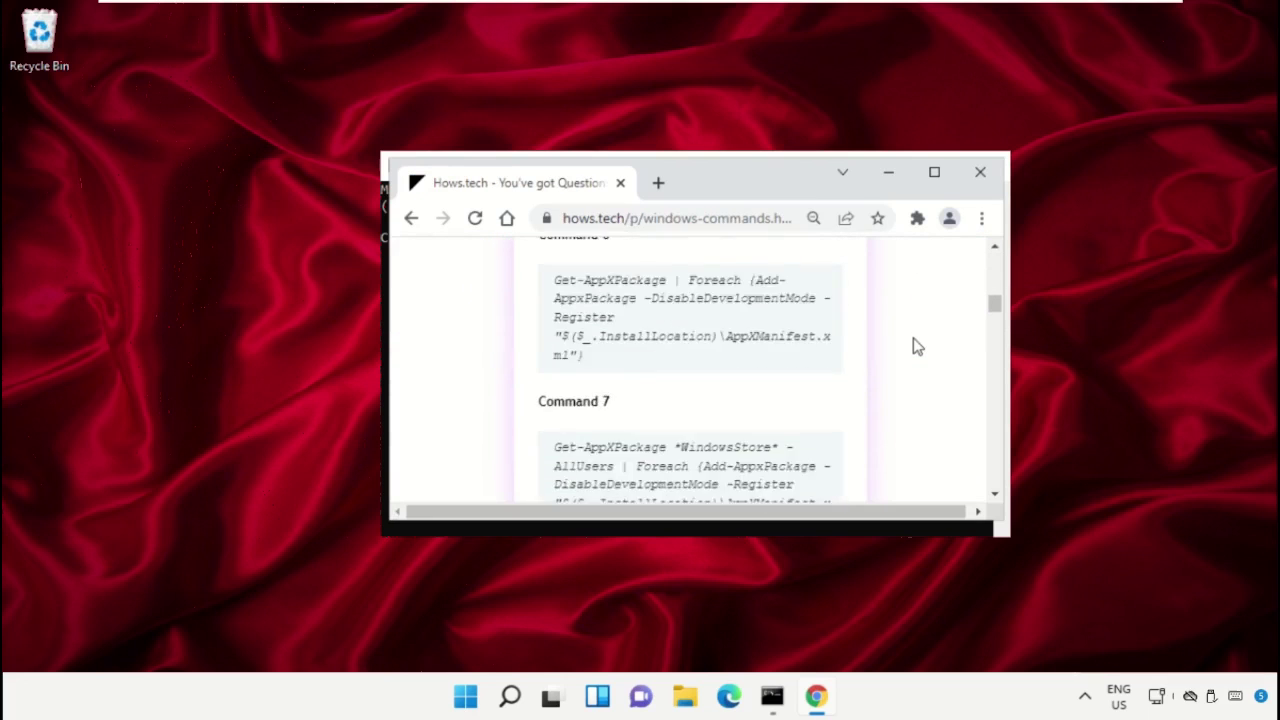
pyautogui.scroll(-1, 918, 347)
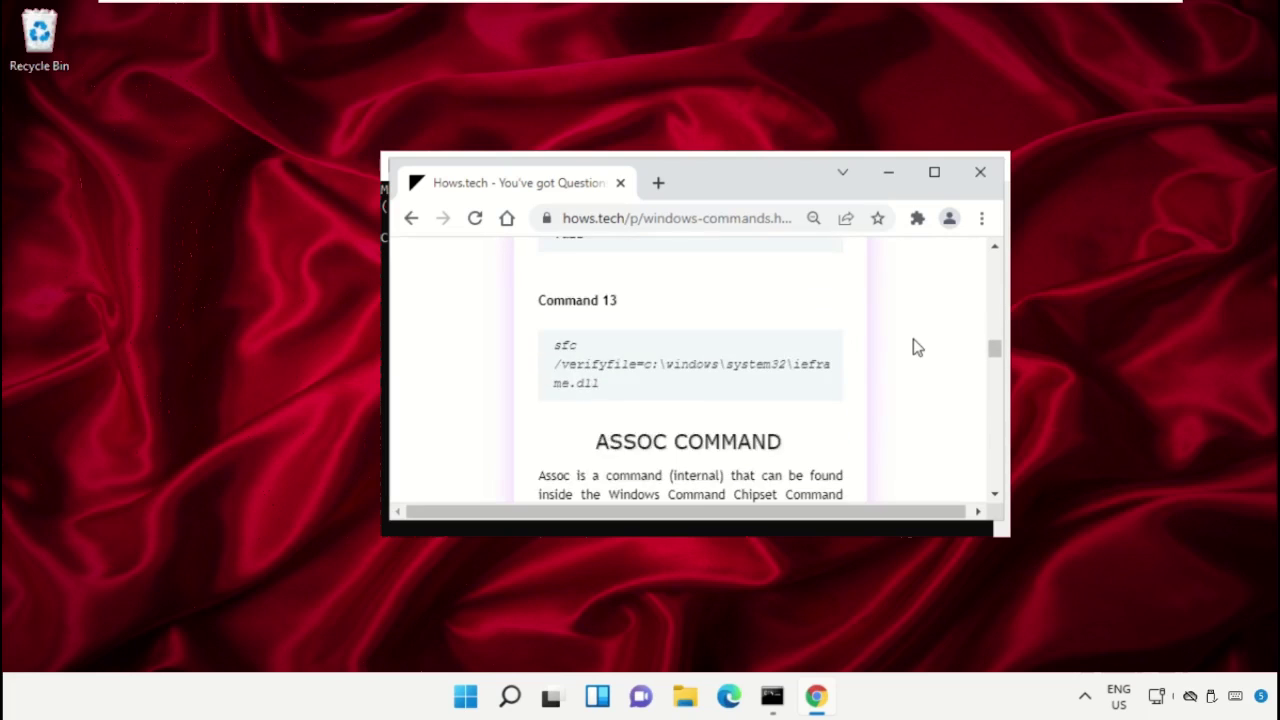
pyautogui.scroll(3, 918, 347)
pyautogui.scroll(-1, 918, 347)
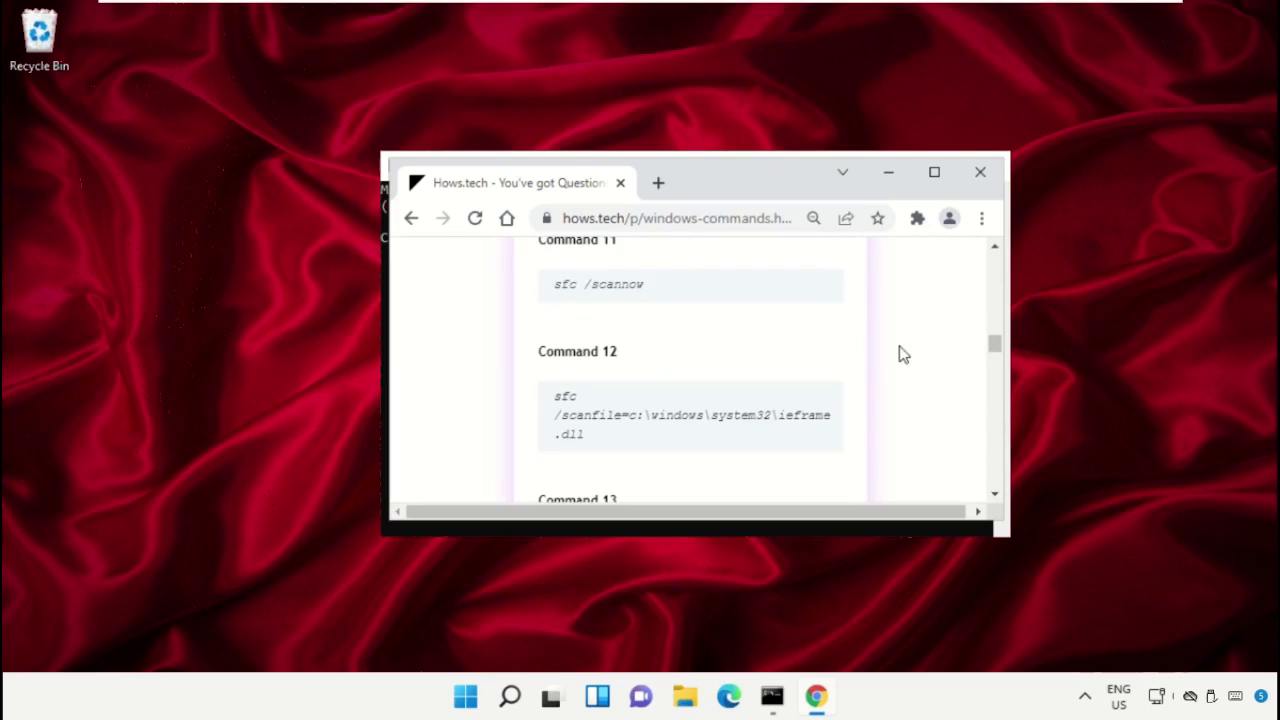
# - Copy Command 12, sfc /scanfile=c:\windows\system32\ieframe.dll, from the Hows.tech page
pyautogui.tripleClick(611, 420)
pyautogui.rightClick(622, 416)
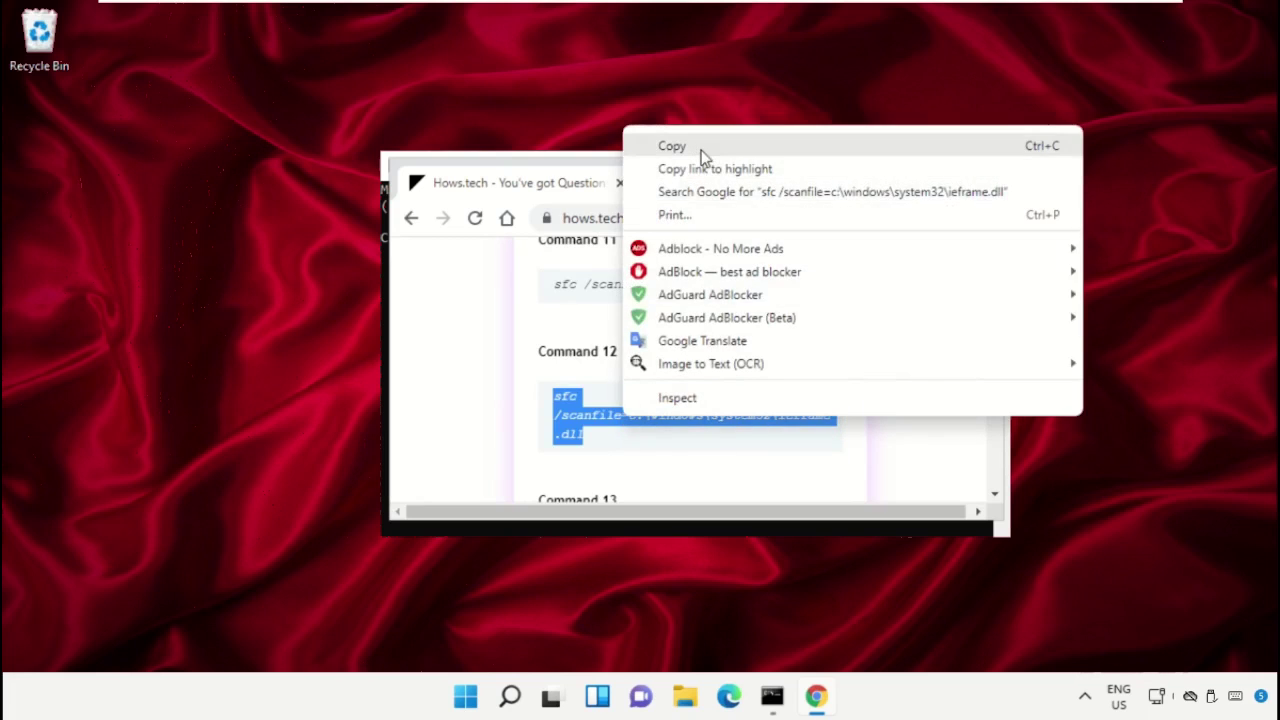
pyautogui.click(672, 146)
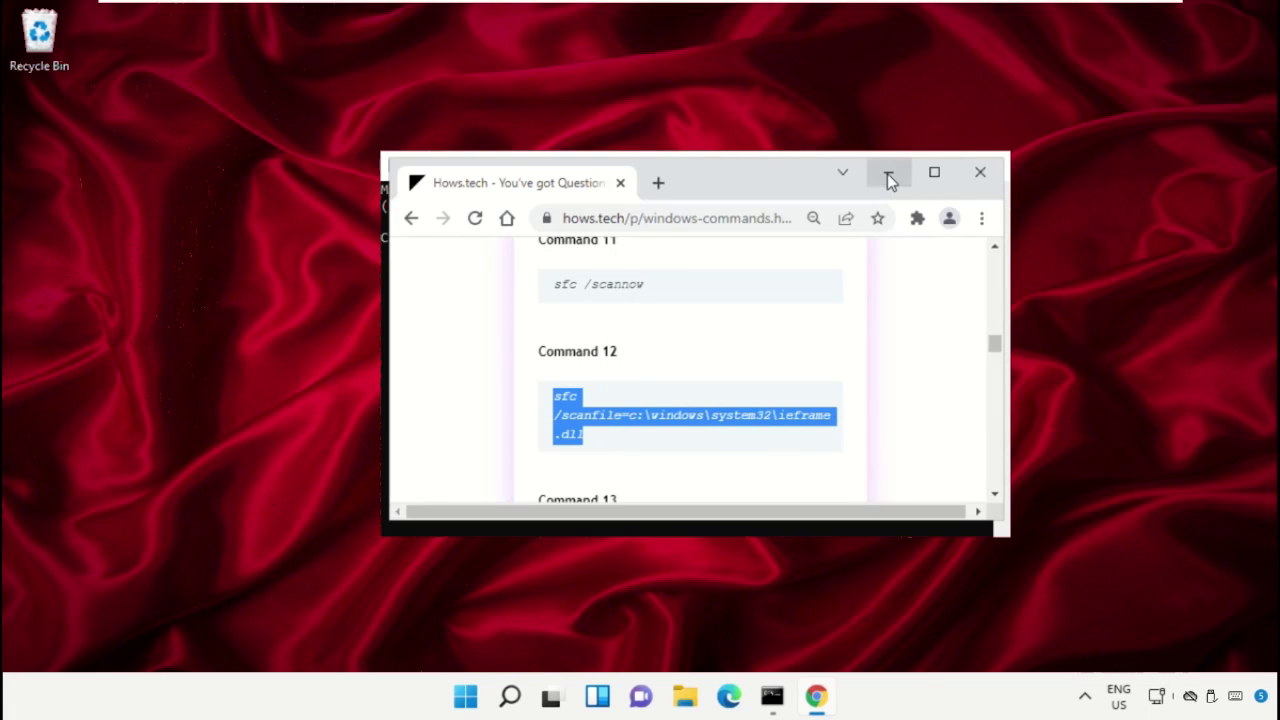
# - Switch to the administrator Command Prompt by minimising Chrome, and run the copied sfc /scanfile command on ieframe.dll
pyautogui.click(887, 173)
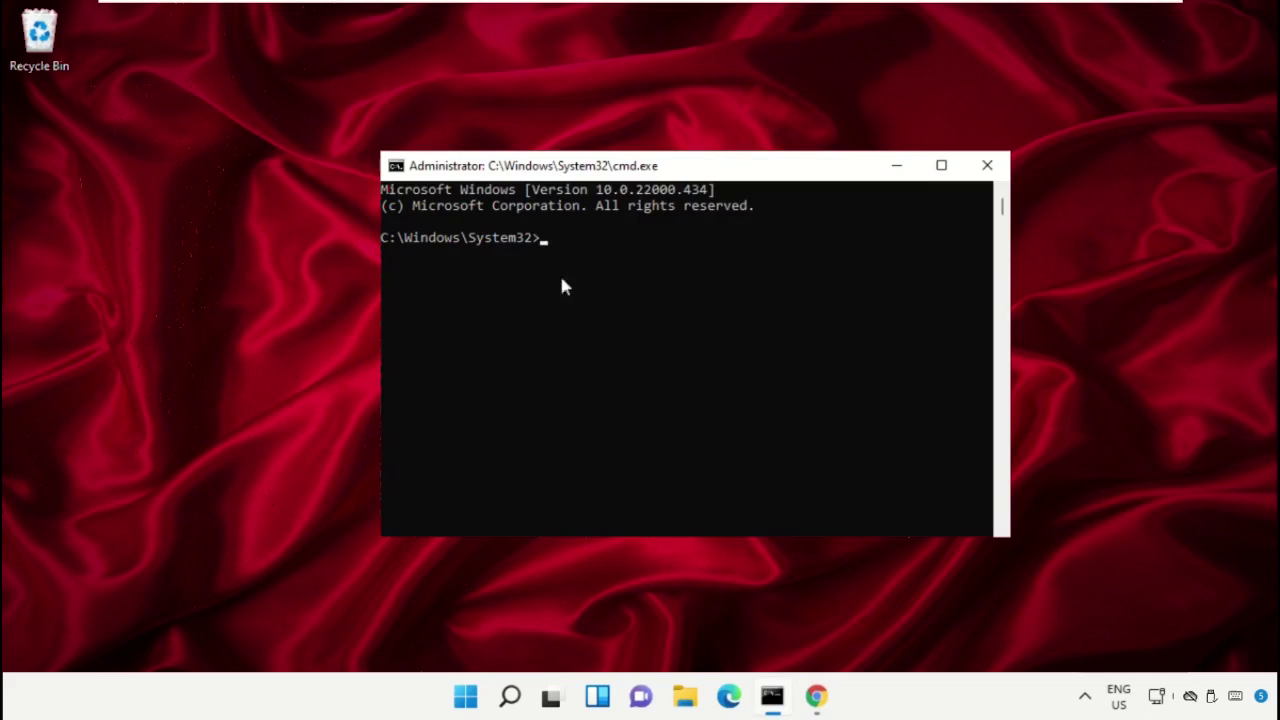
pyautogui.rightClick(716, 172)
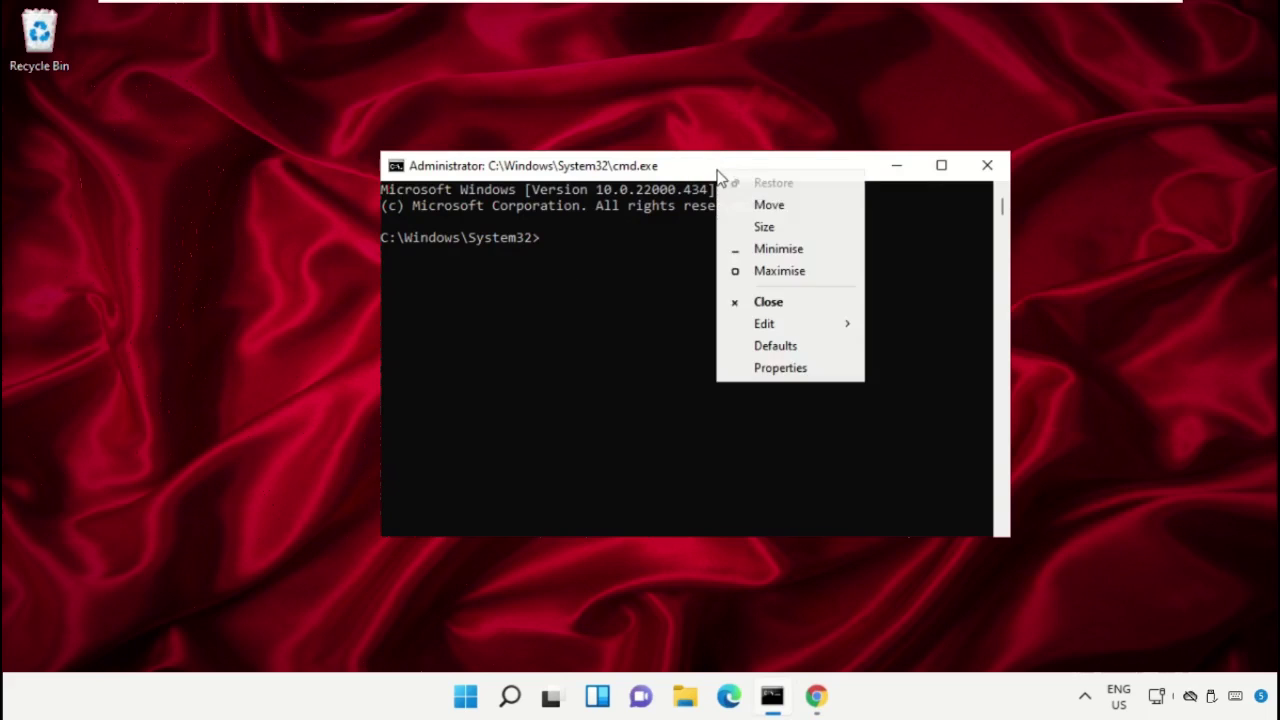
pyautogui.moveTo(778, 330)
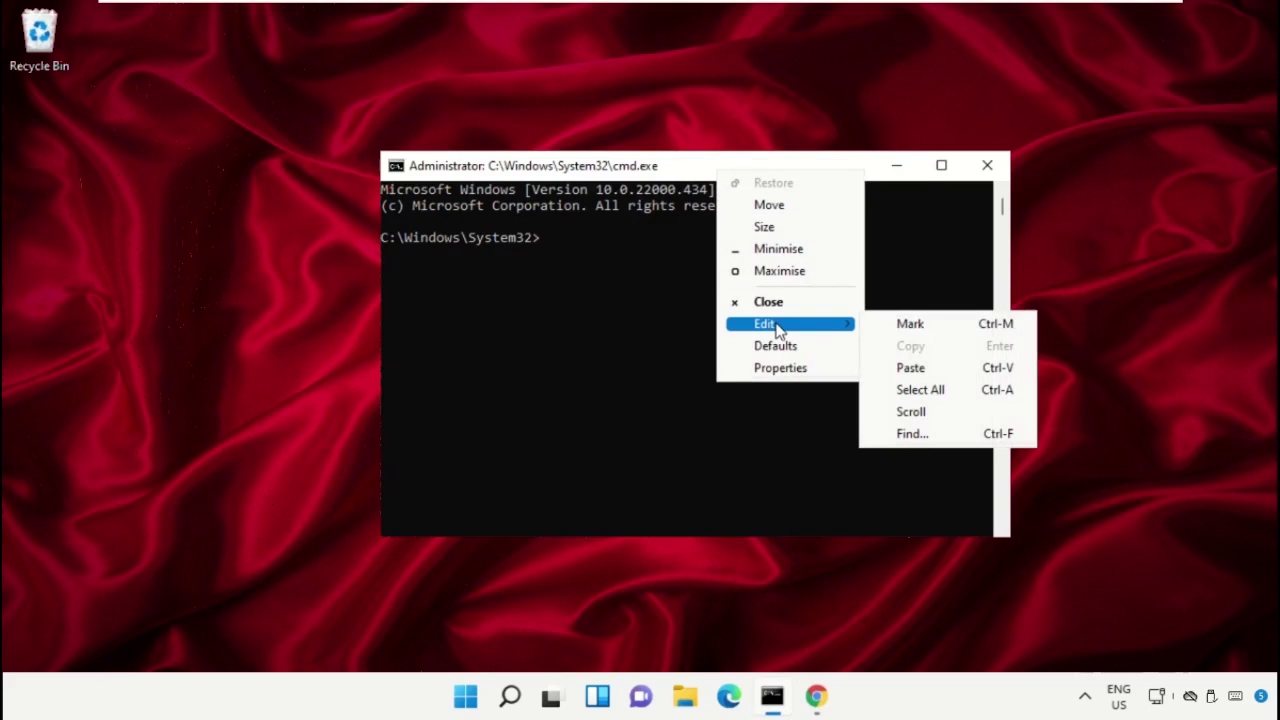
pyautogui.click(905, 368)
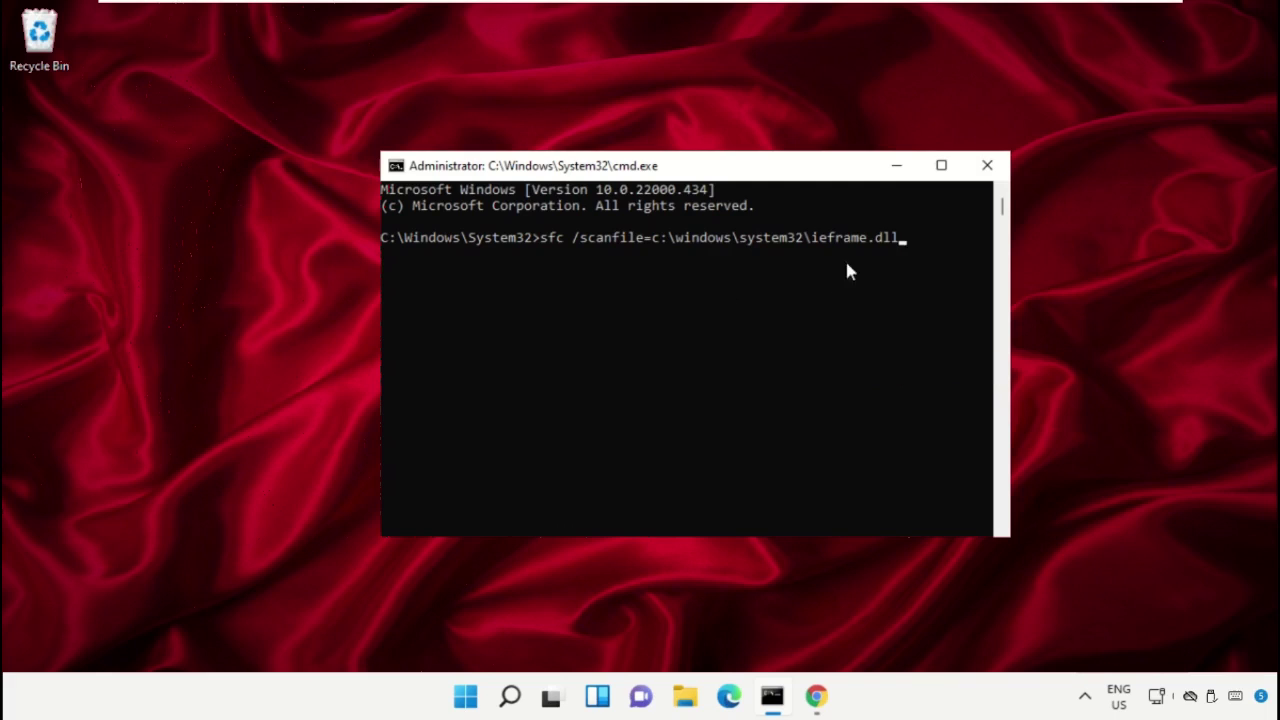
pyautogui.press('Return')
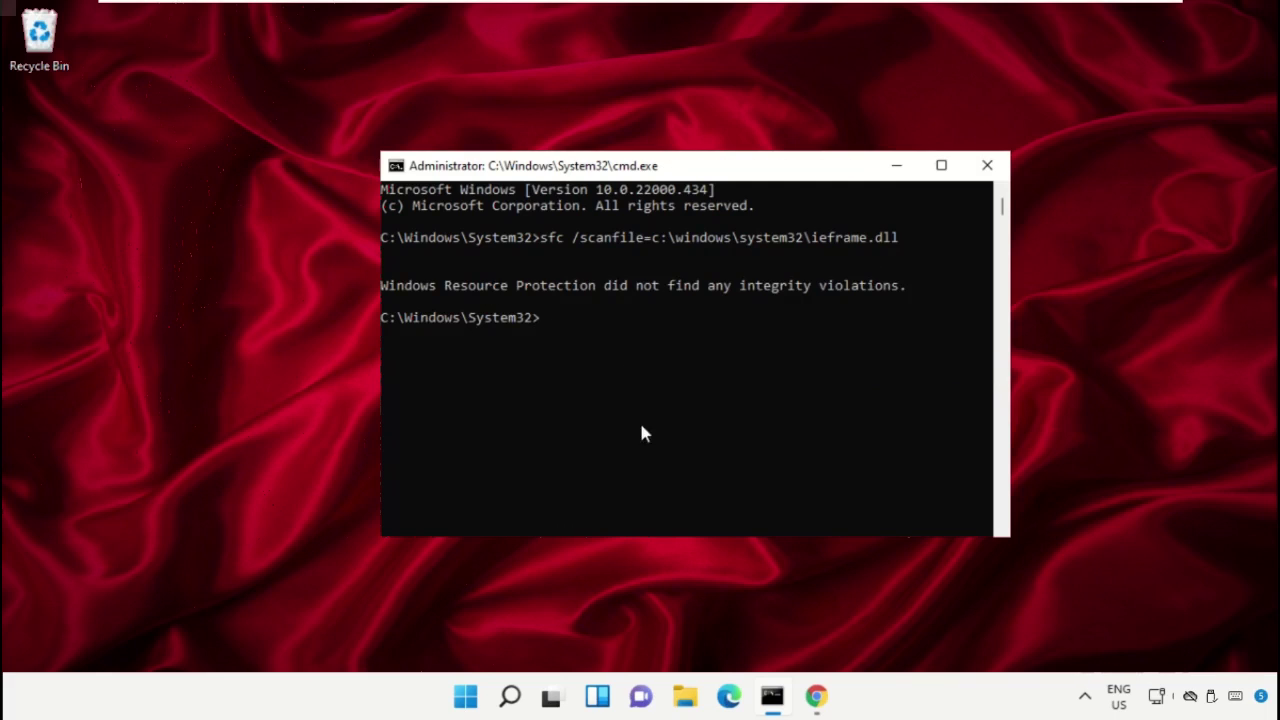
# - Return to the Hows.tech page in Chrome and copy Command 13, sfc /verifyfile=c:\windows\system32\ieframe.dll
pyautogui.click(829, 700)
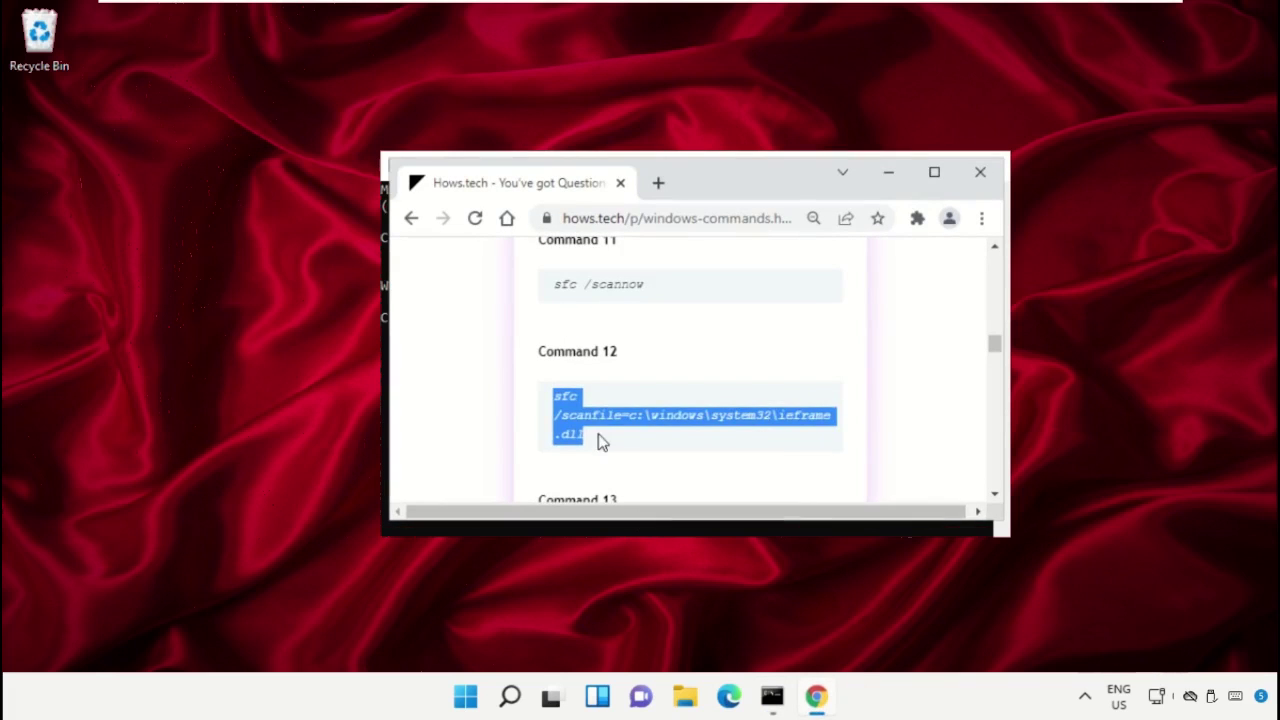
pyautogui.scroll(-3, 654, 434)
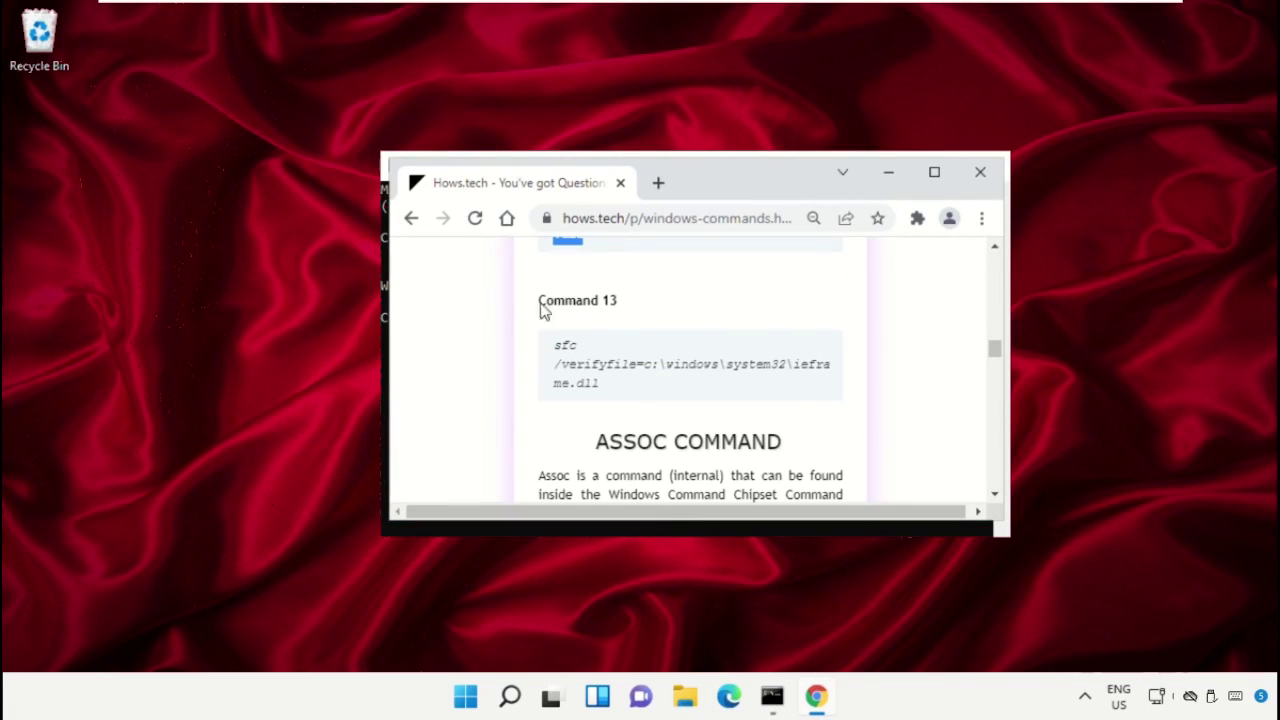
pyautogui.tripleClick(600, 366)
pyautogui.press('cmd+c')
pyautogui.rightClick(600, 366)
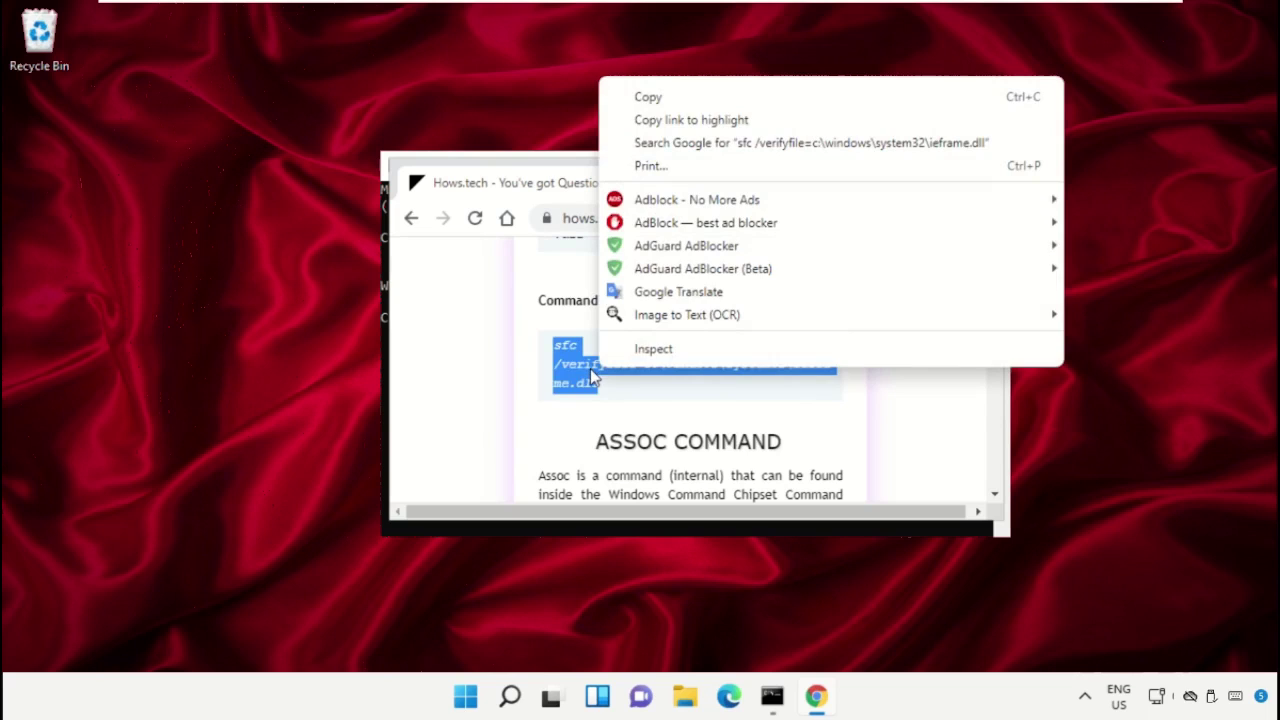
pyautogui.click(658, 99)
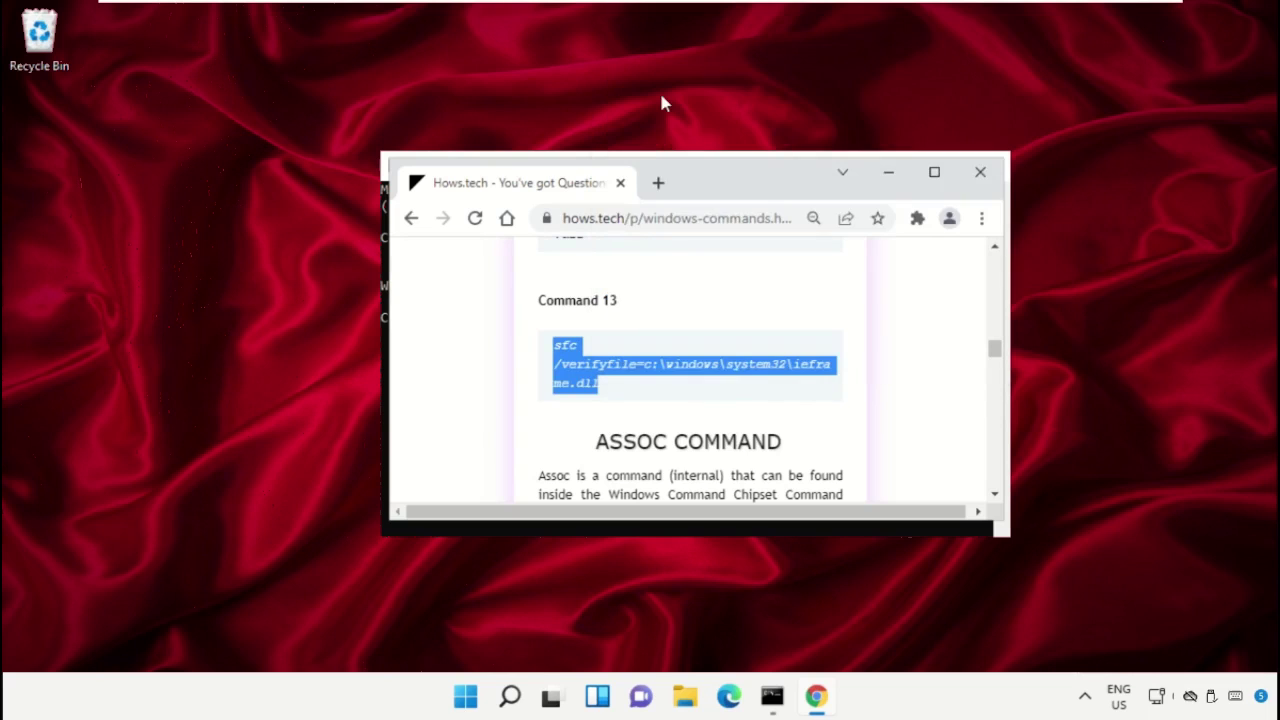
# - Minimise Chrome and run the copied sfc /verifyfile command on ieframe.dll in the administrator Command Prompt
pyautogui.click(888, 172)
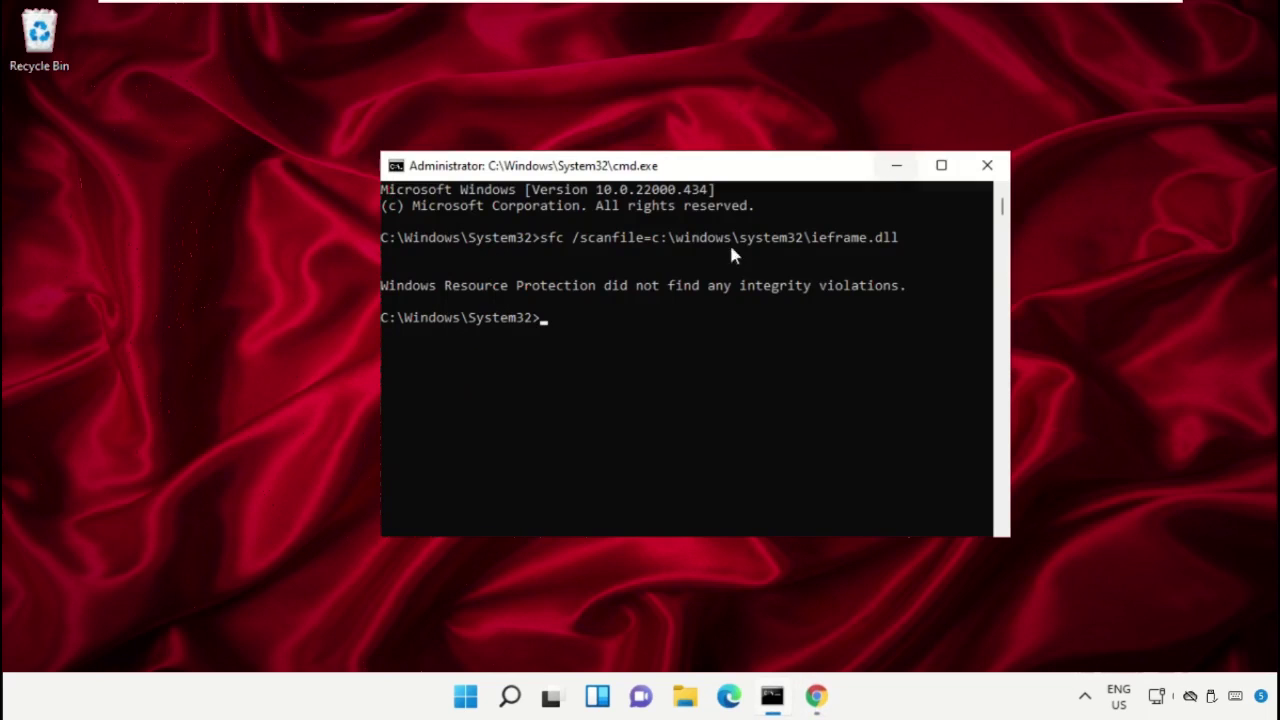
pyautogui.rightClick(707, 168)
pyautogui.moveTo(752, 317)
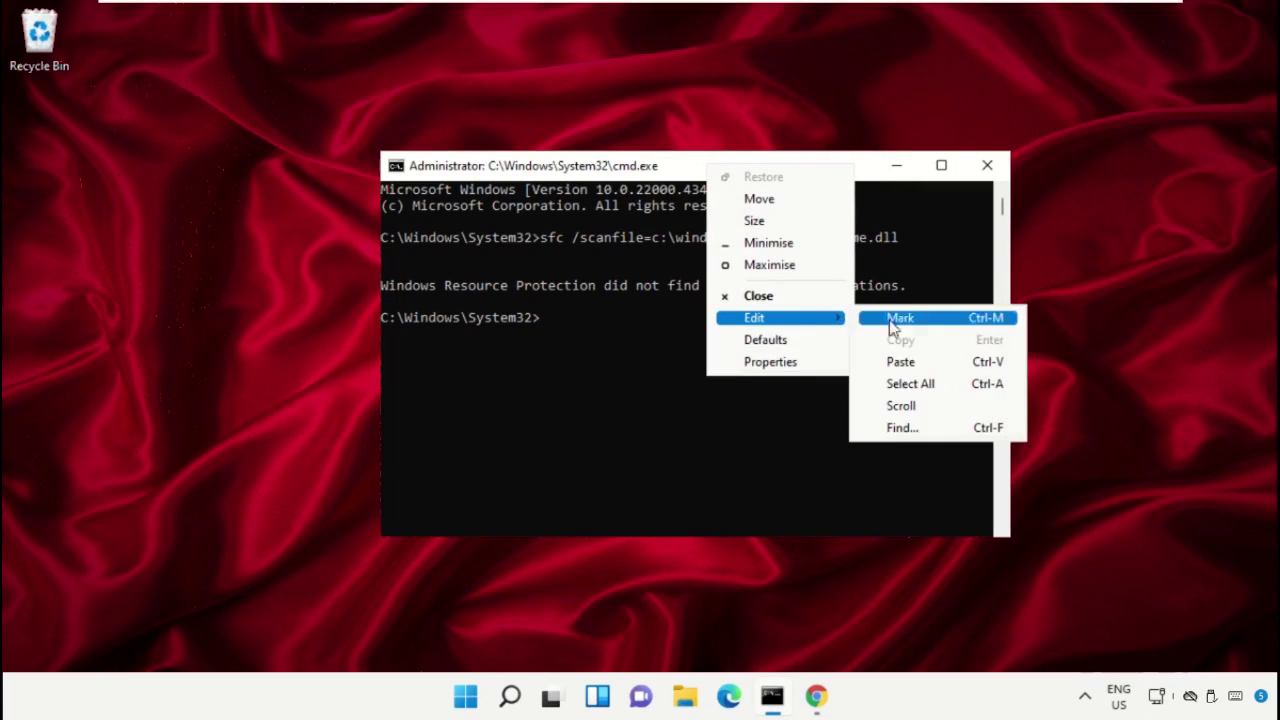
pyautogui.click(899, 362)
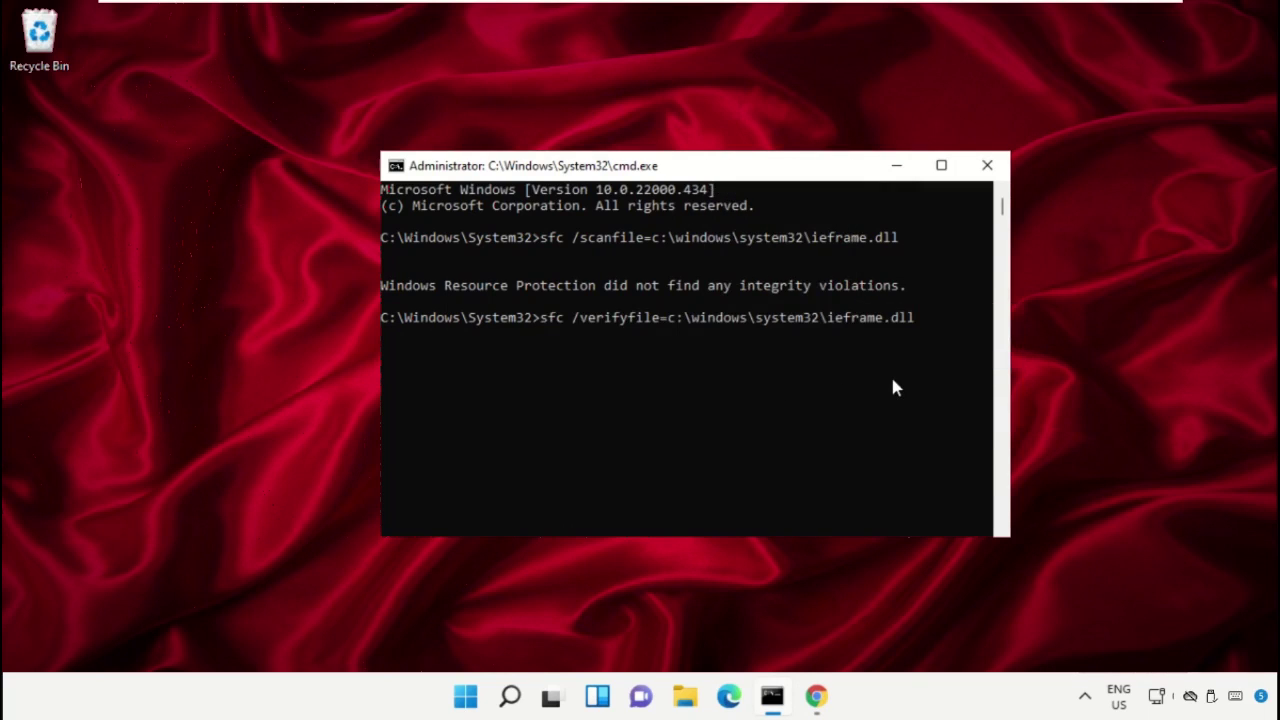
pyautogui.press('Return')
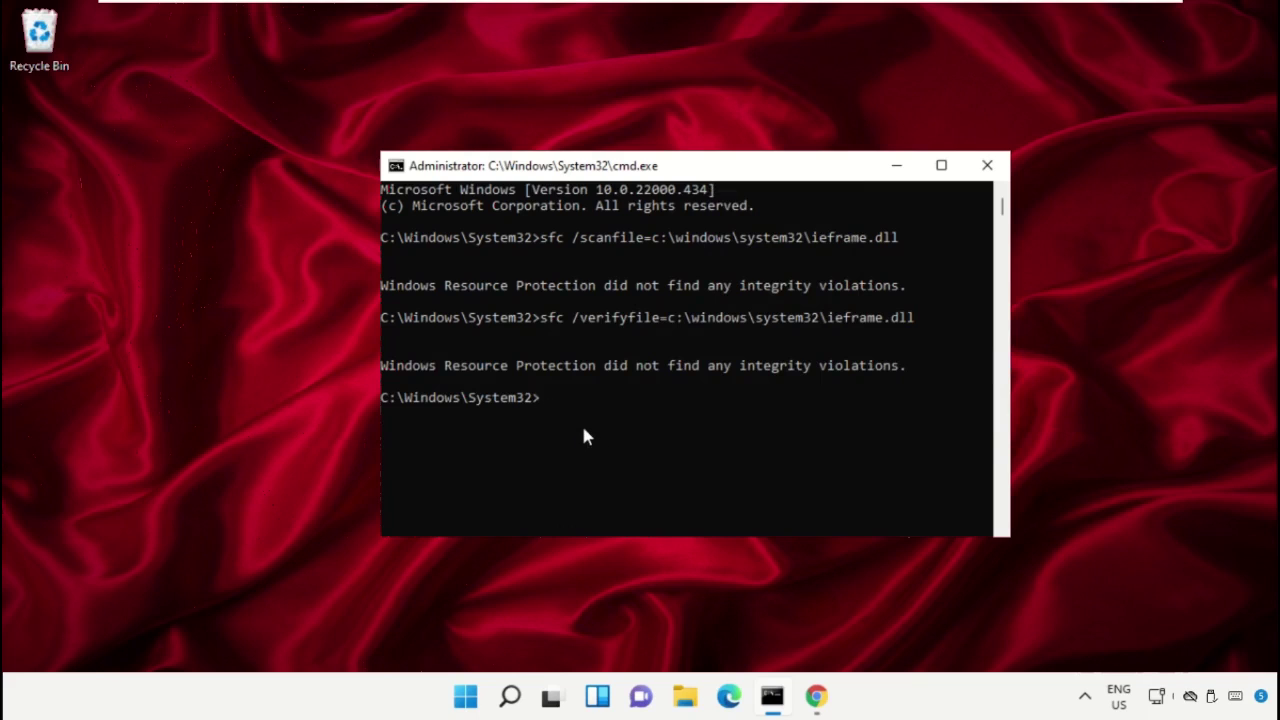
pyautogui.press('Return')
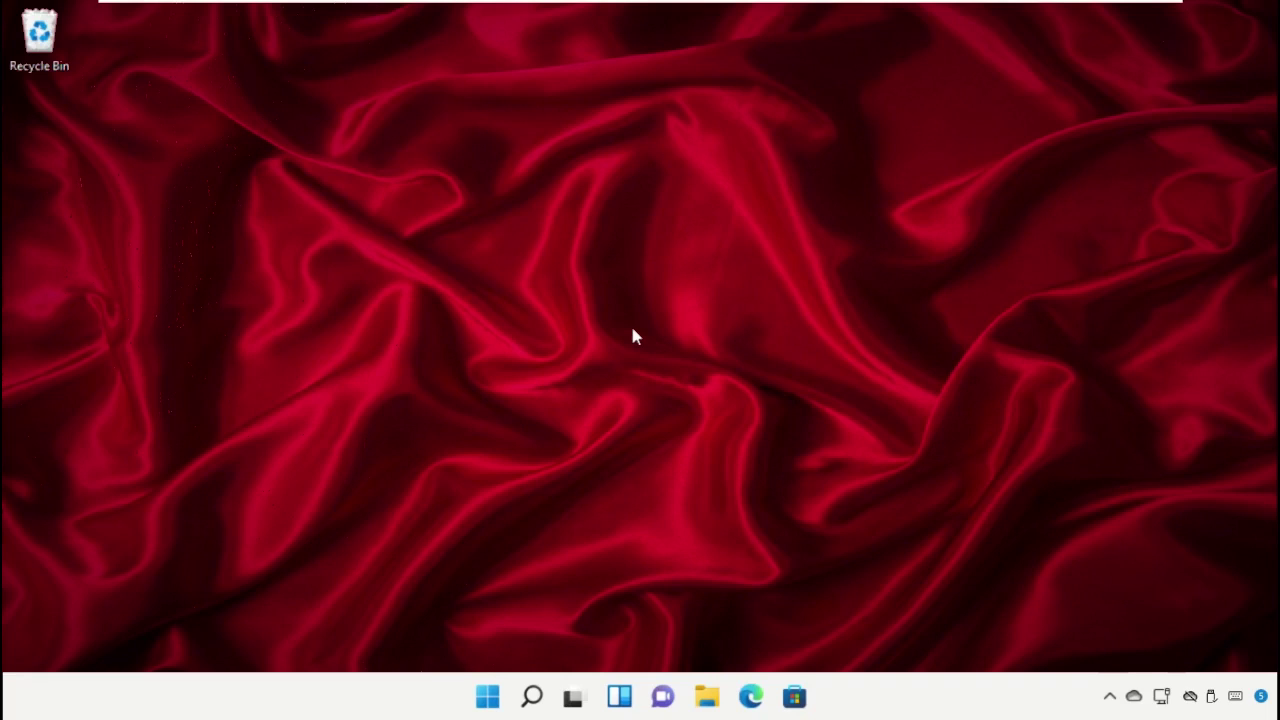
# - Search the system for Control Panel, open it, and go to Network and Sharing Center under Network and Internet
pyautogui.click(532, 697)
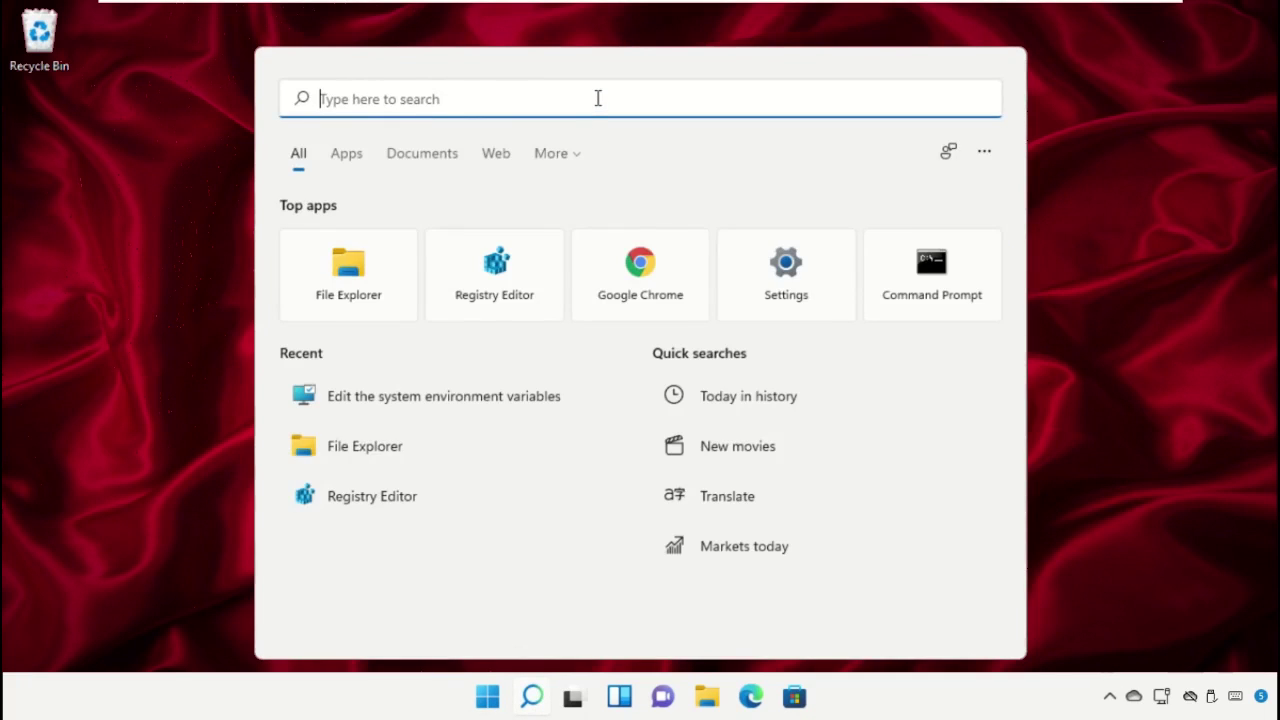
pyautogui.write('Control Panel')
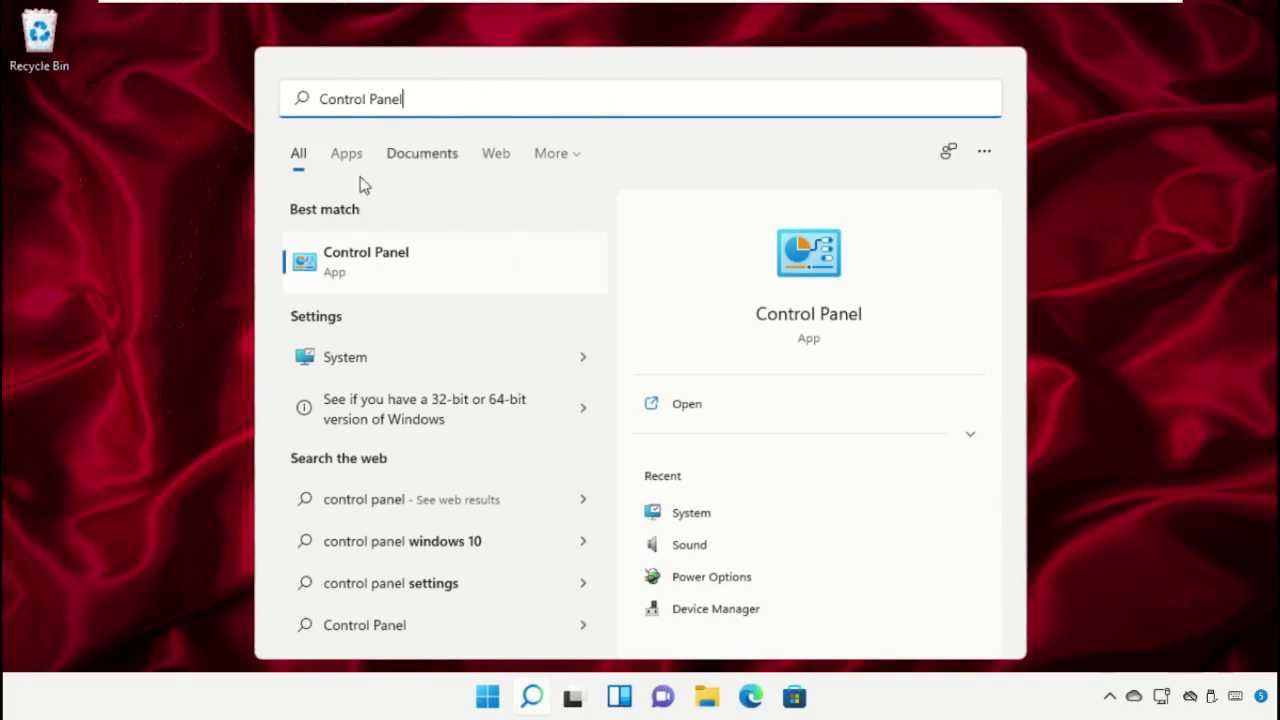
pyautogui.click(364, 262)
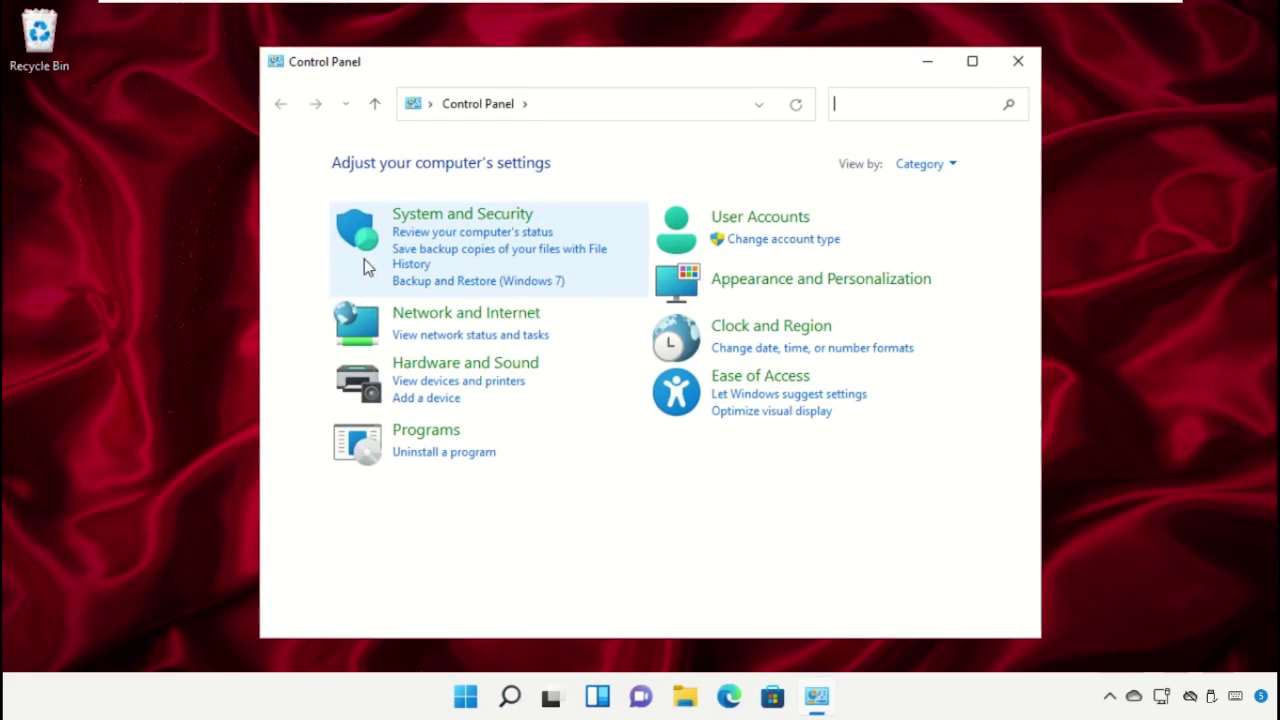
pyautogui.click(482, 320)
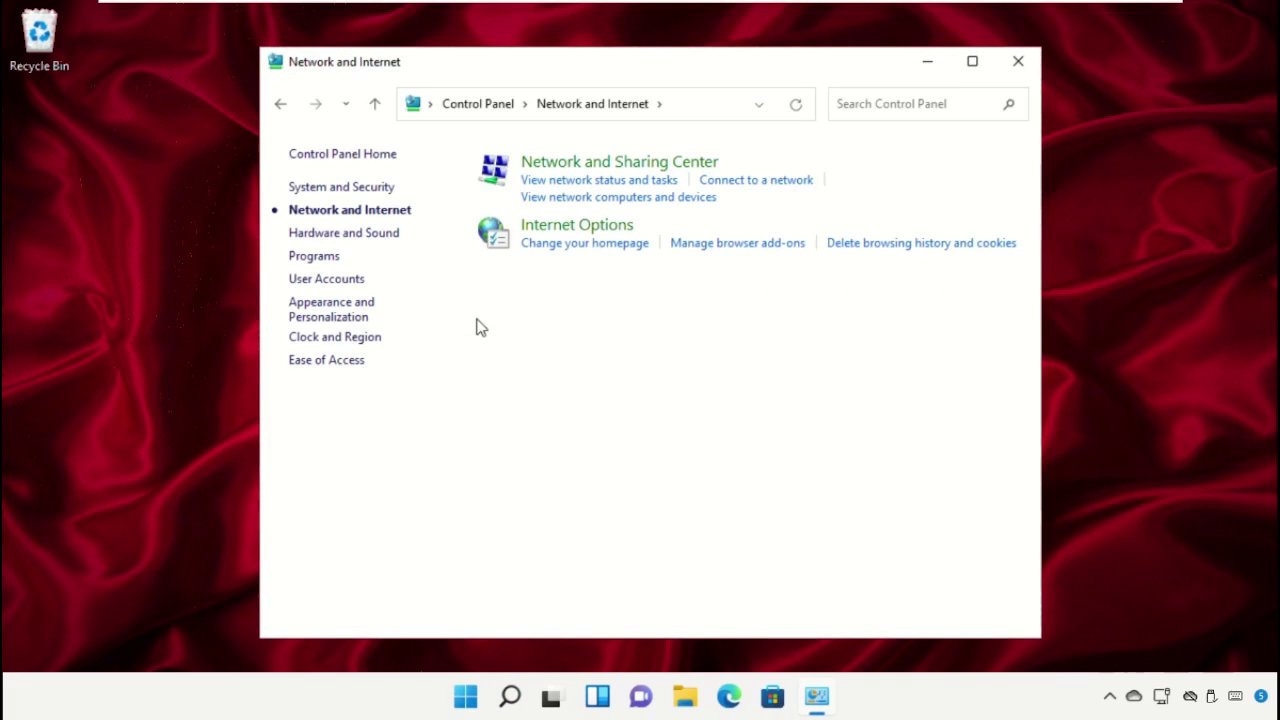
pyautogui.click(605, 170)
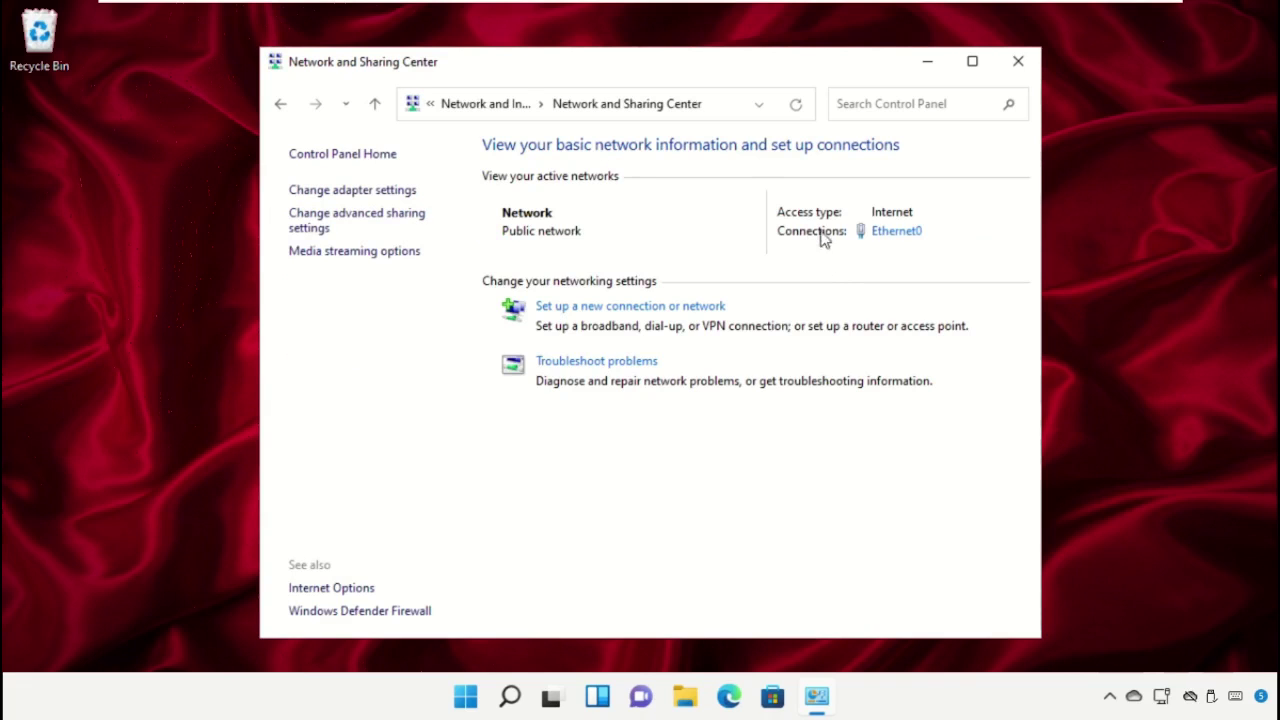
# - Open the Internet Protocol Version 4 (TCP/IPv4) properties of the Ethernet0 connection
pyautogui.click(896, 238)
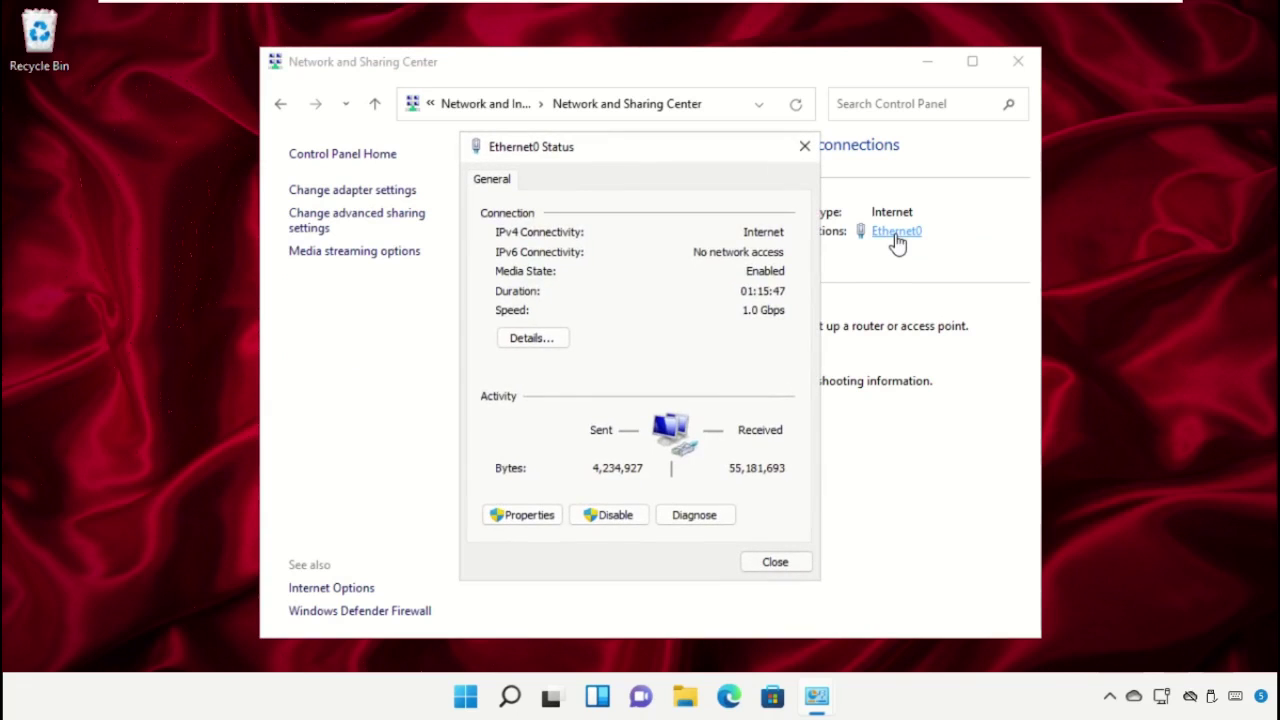
pyautogui.moveTo(702, 158); pyautogui.dragTo(726, 74)
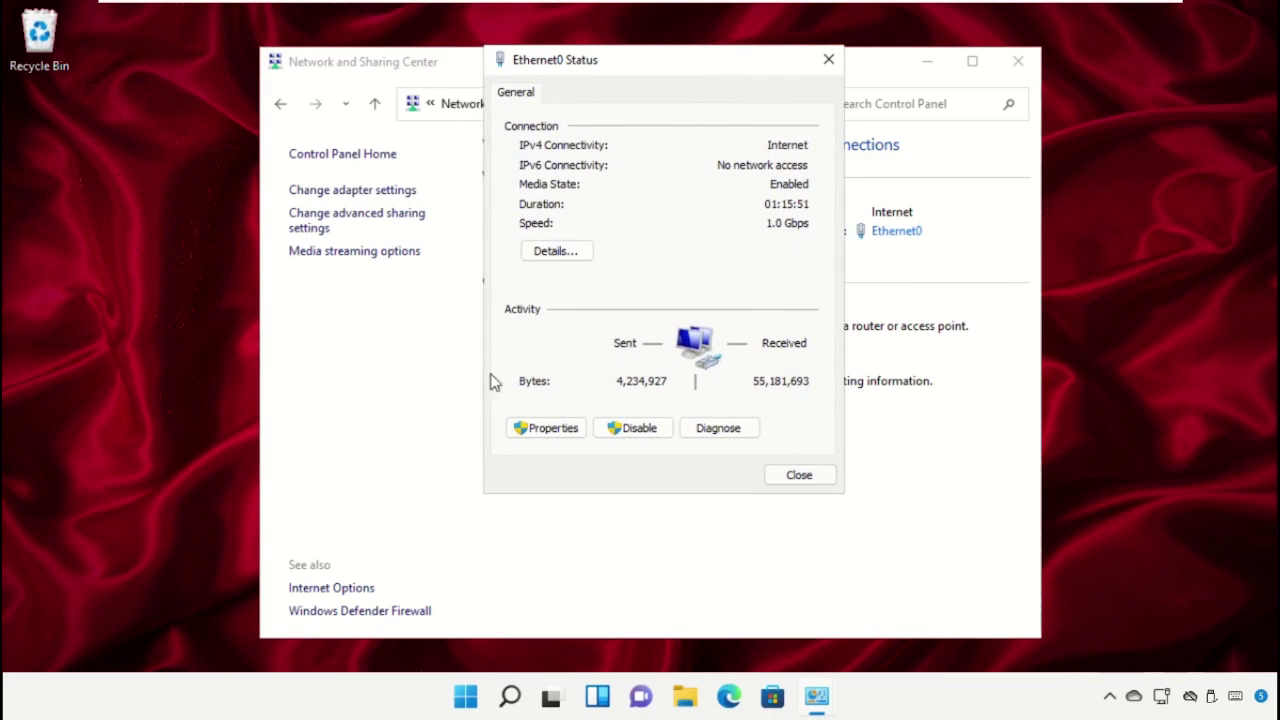
pyautogui.click(540, 429)
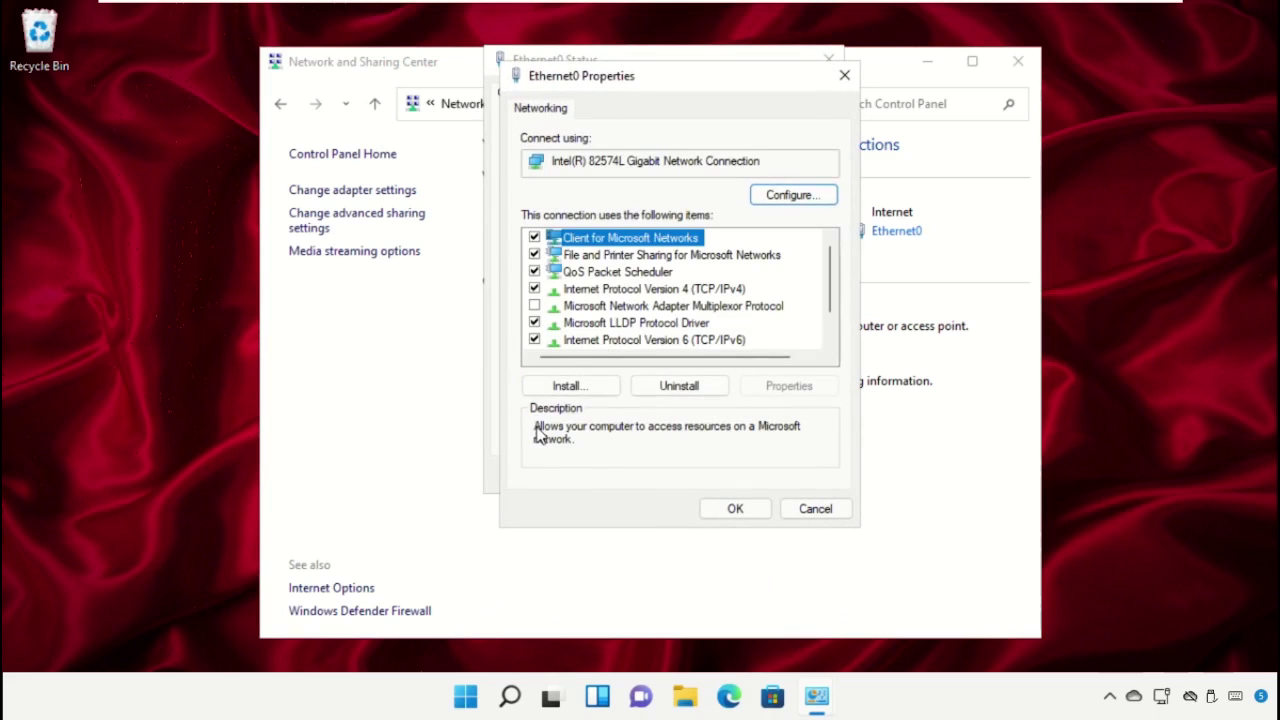
pyautogui.click(645, 289)
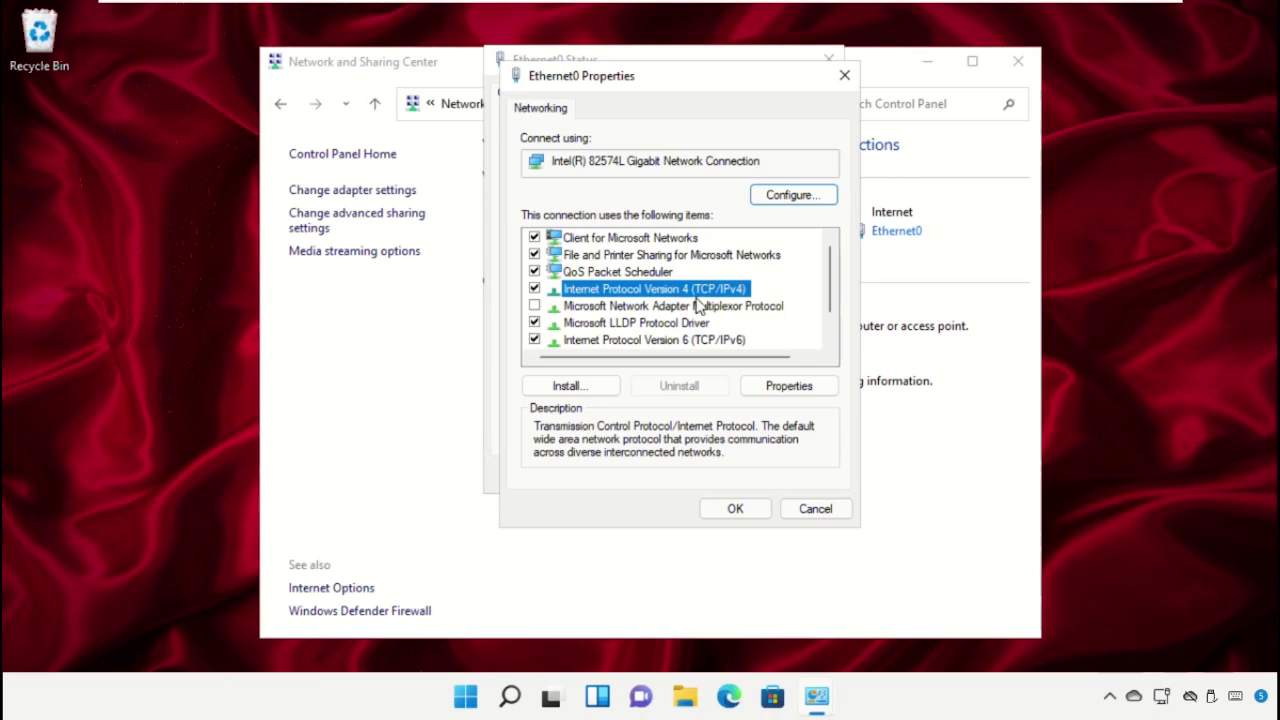
pyautogui.click(789, 386)
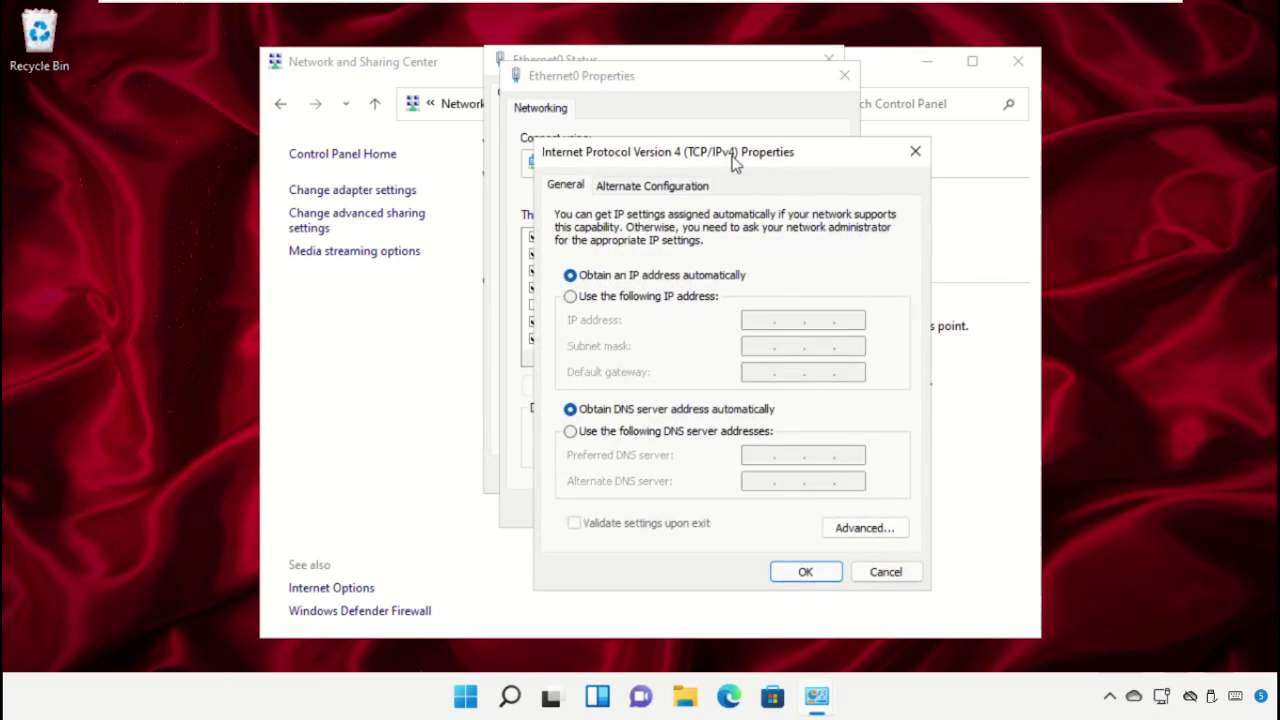
# - Set the preferred DNS server to 8.8.8.8 and the alternate to 8.8.4.4, then apply and close the network windows
pyautogui.moveTo(733, 163); pyautogui.dragTo(462, 75)
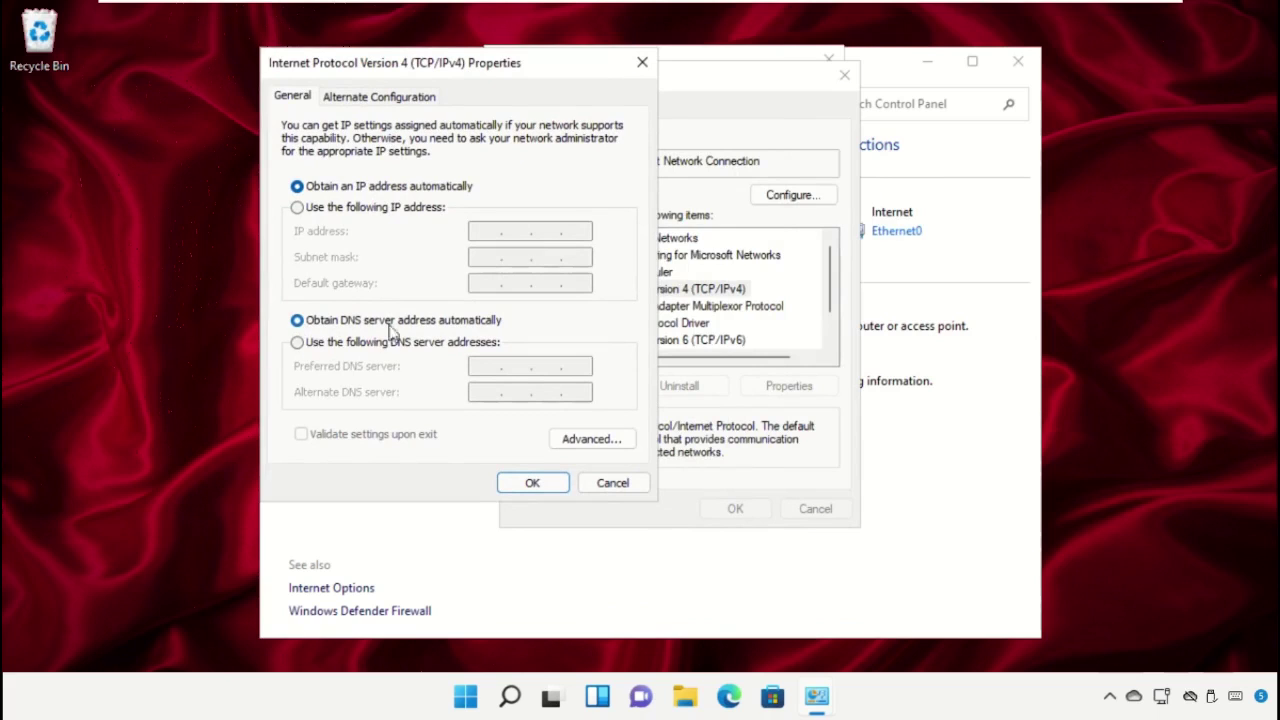
pyautogui.click(297, 343)
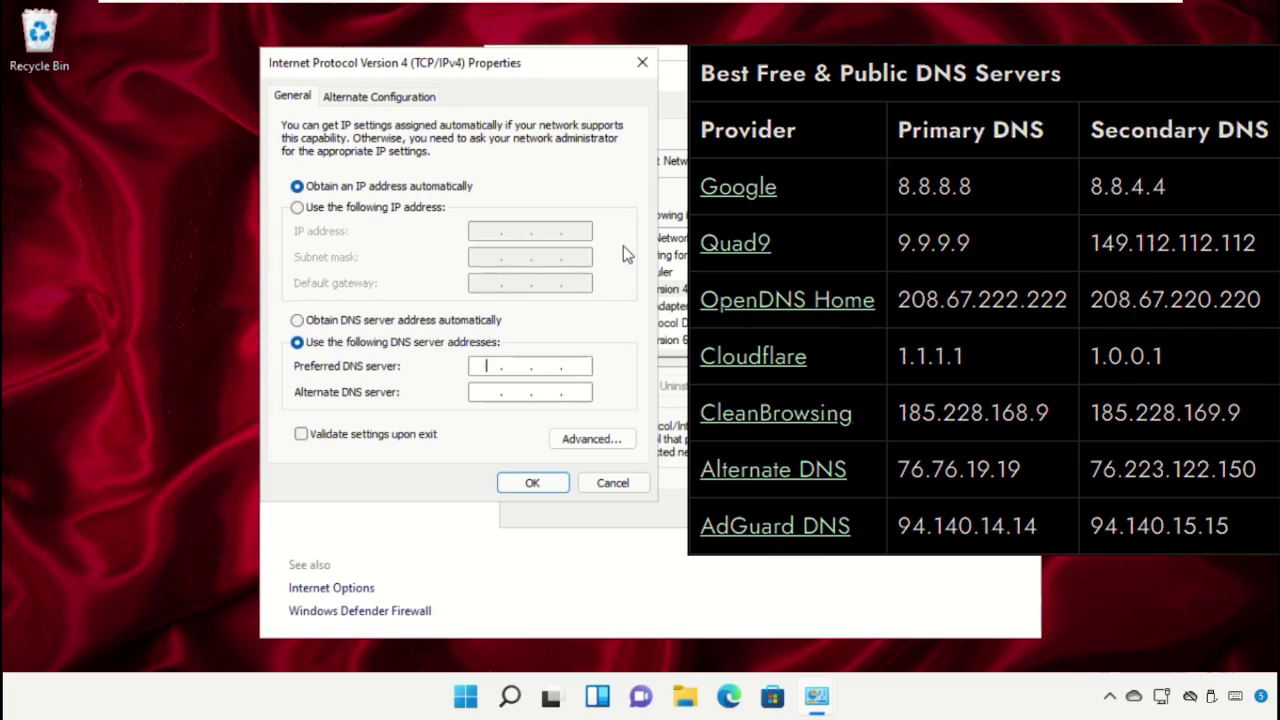
pyautogui.write('8.8.8.8')
pyautogui.write('8.8.4.4')
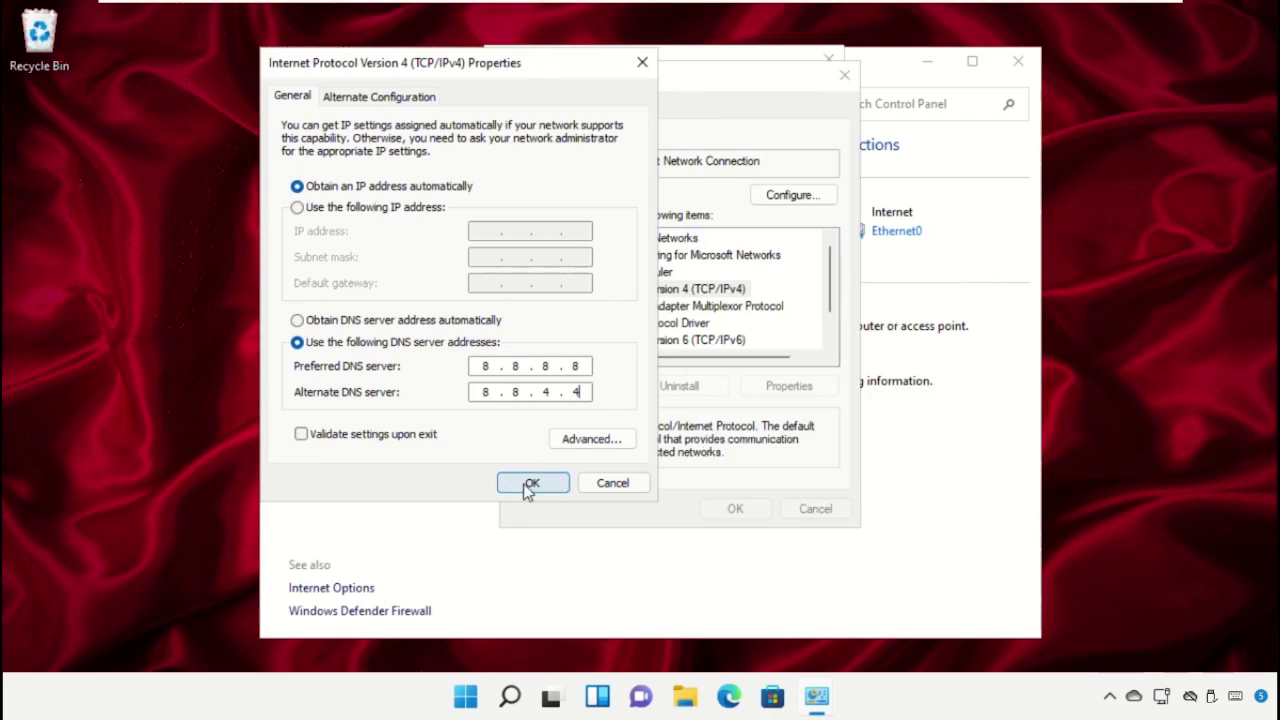
pyautogui.click(523, 485)
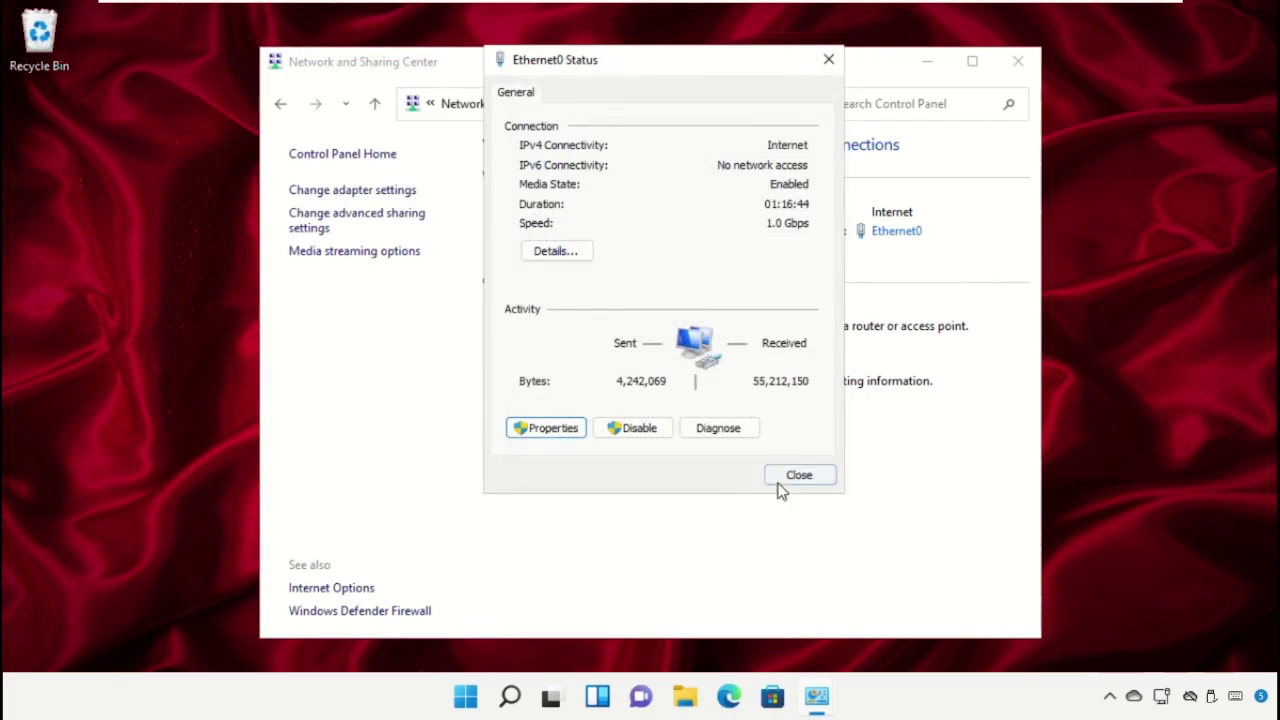
pyautogui.click(798, 476)
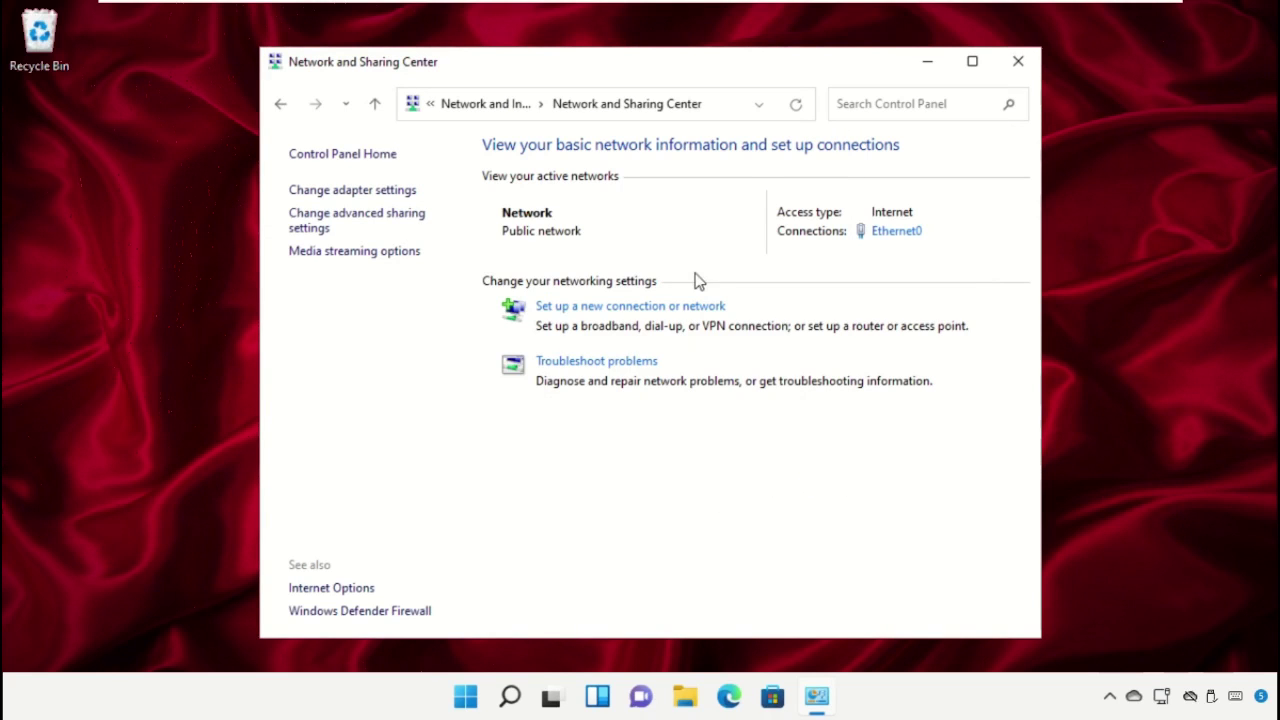
pyautogui.click(1018, 63)
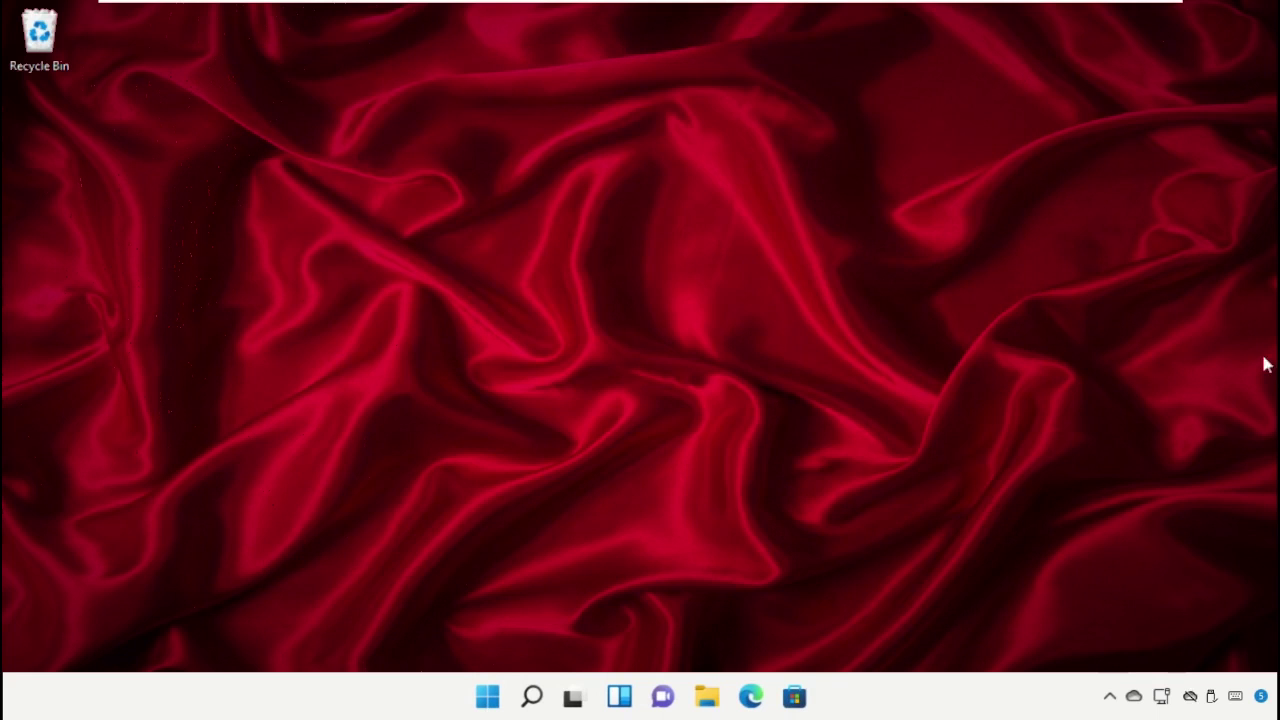
# - Open the Network & internet settings from the system tray, restore the window to a smaller size, and open the Ethernet page
pyautogui.rightClick(1162, 698)
pyautogui.click(1164, 650)
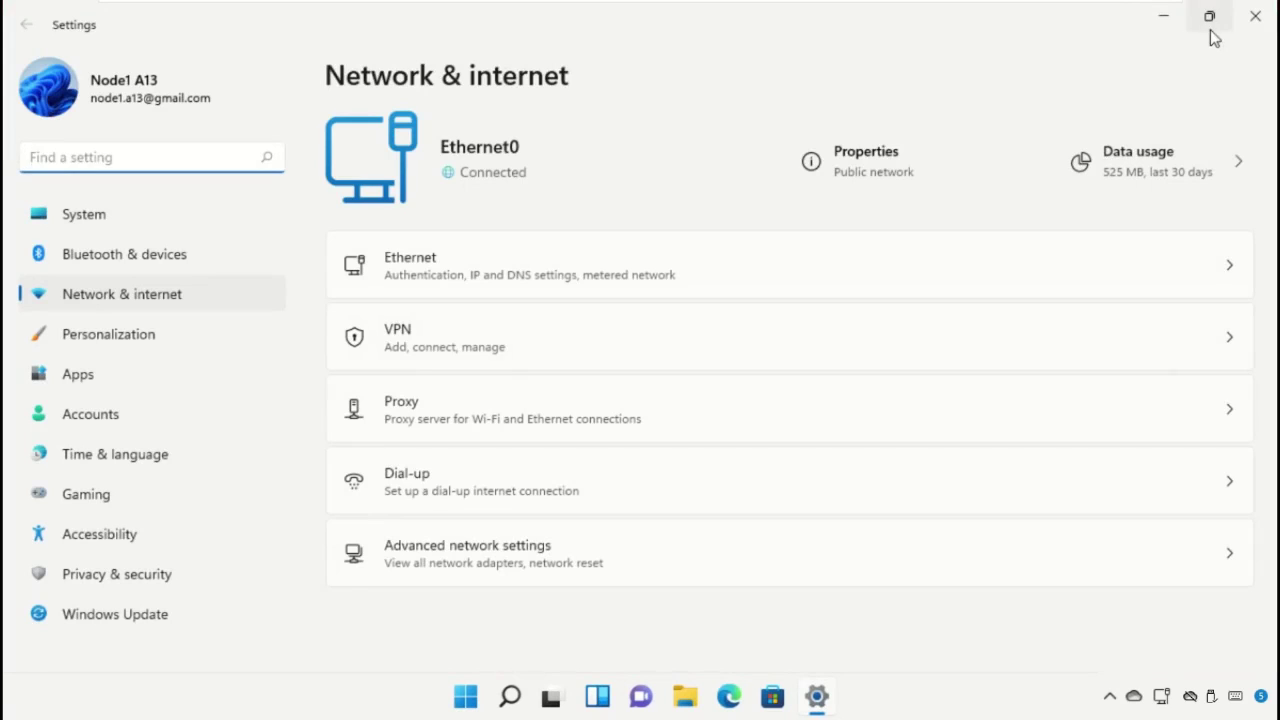
pyautogui.click(1209, 22)
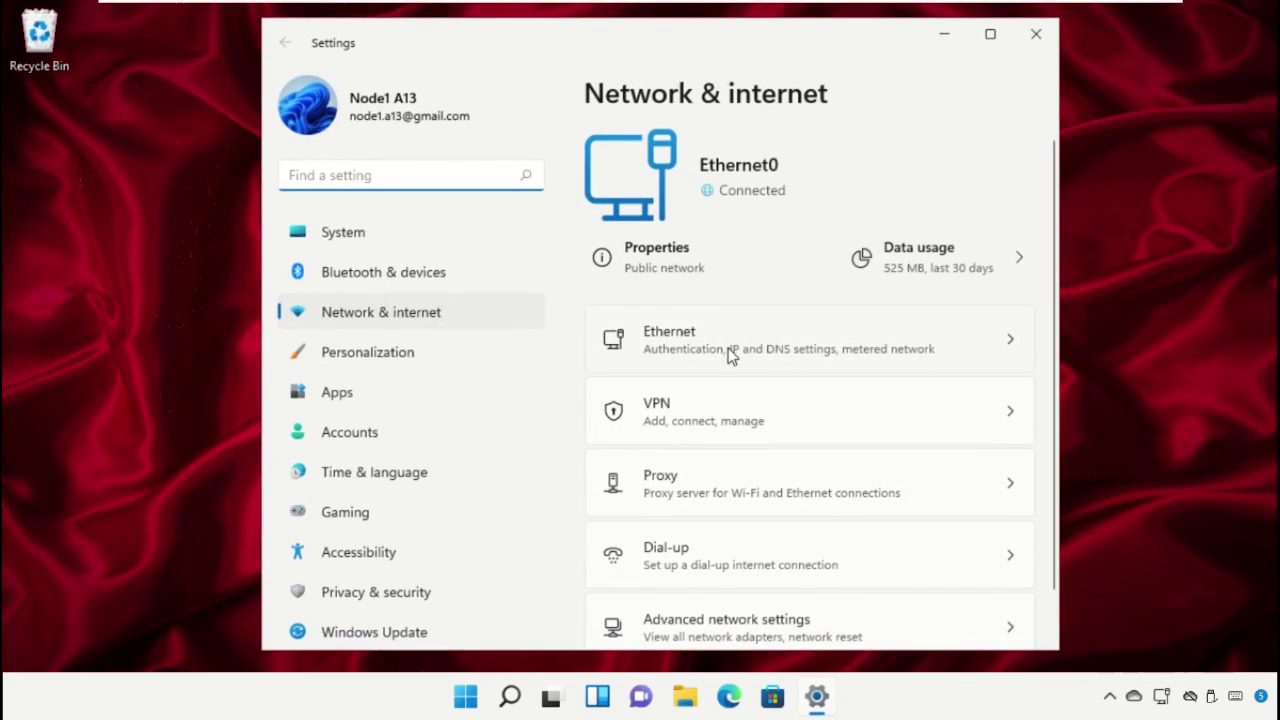
pyautogui.click(716, 346)
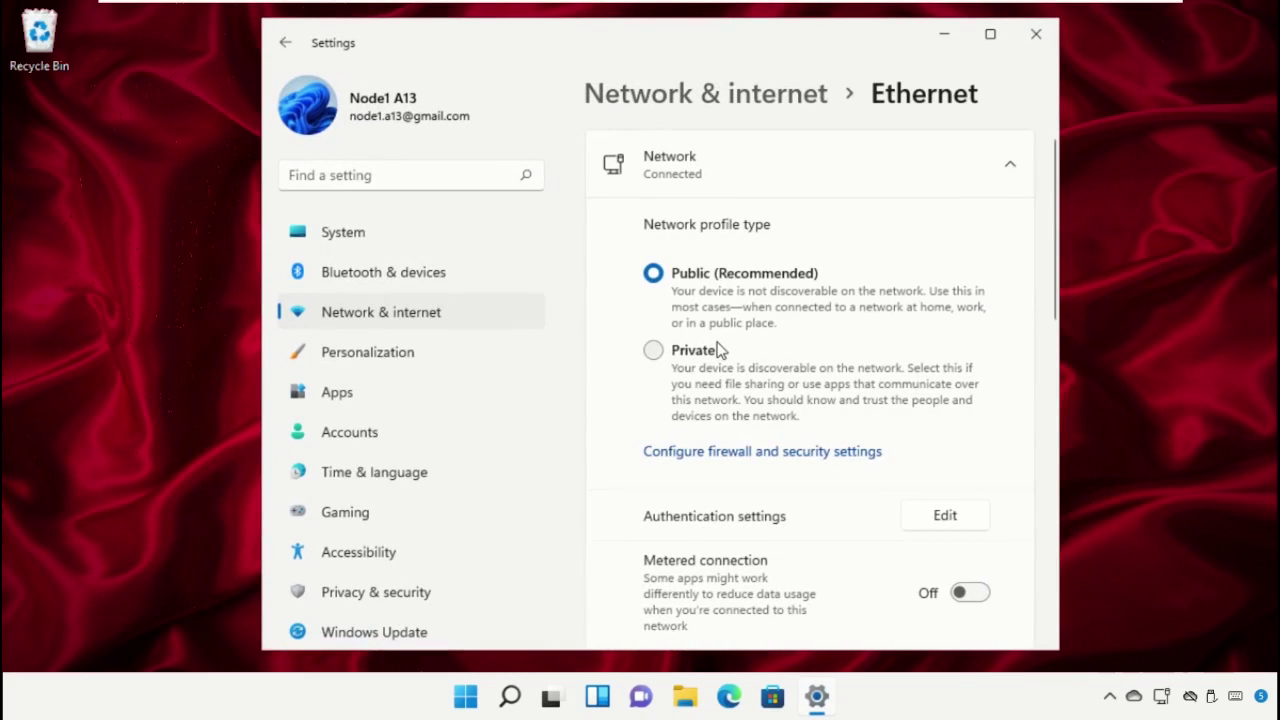
# - Check the IPv4 DNS servers listed under DNS server assignment on the Ethernet page
pyautogui.scroll(-5, 716, 346)
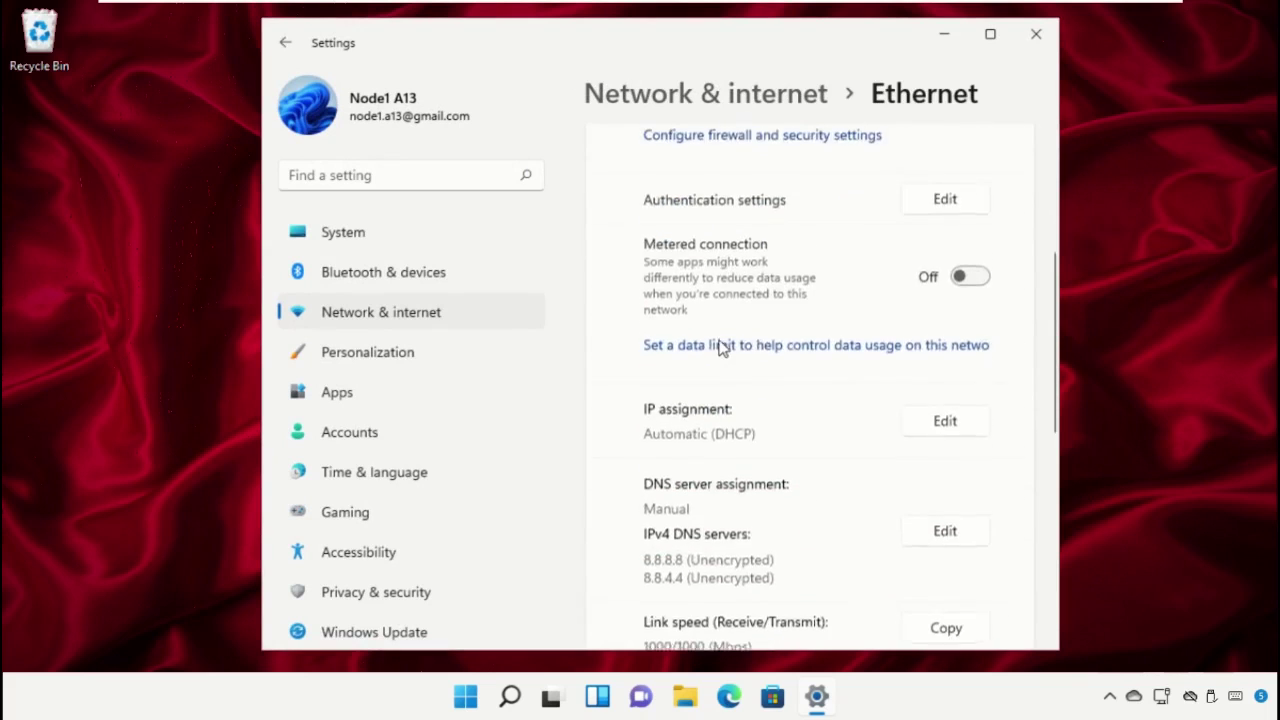
pyautogui.scroll(-2, 720, 347)
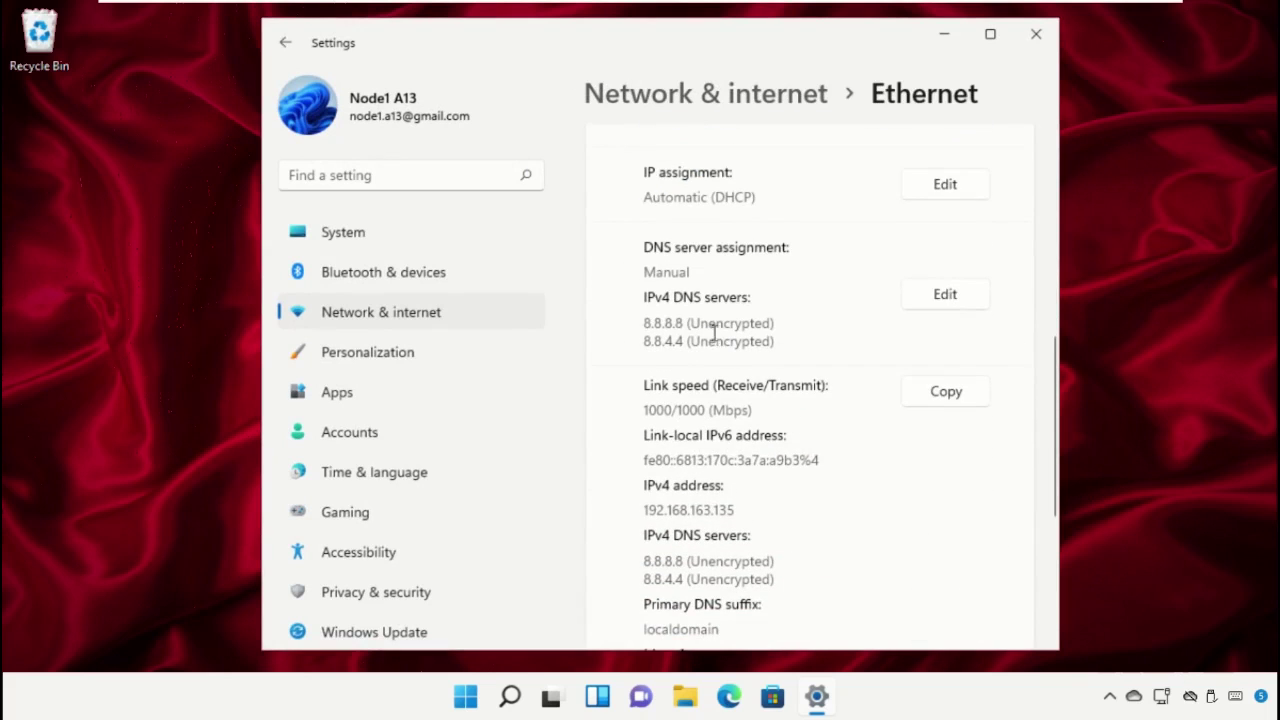
pyautogui.moveTo(645, 323); pyautogui.dragTo(803, 334)
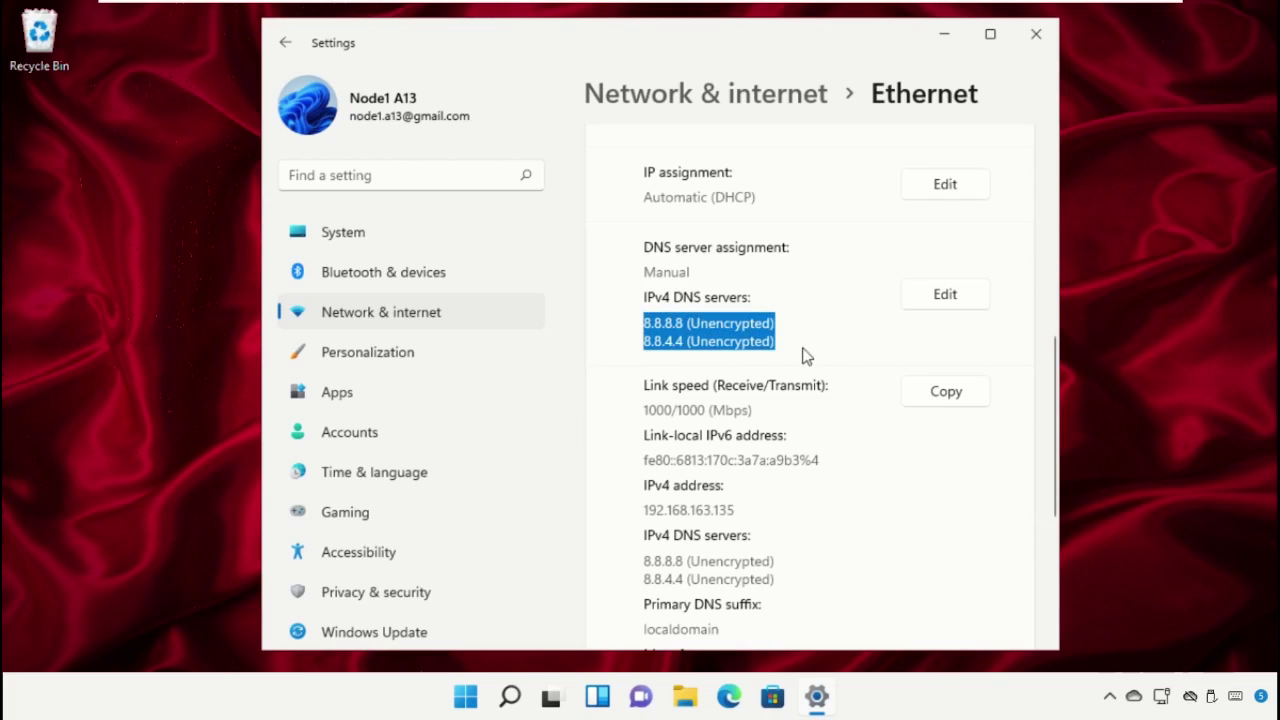
pyautogui.click(722, 347)
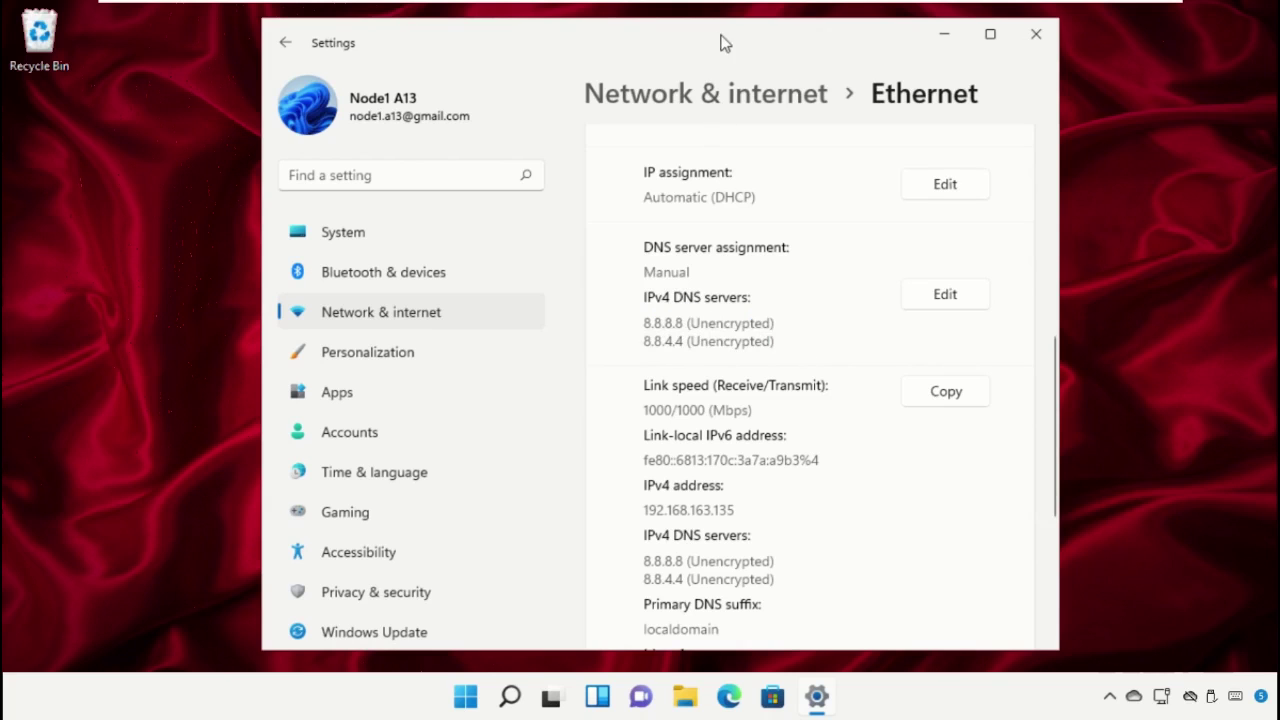
# - Move the Settings window aside, open the Ethernet DNS settings for editing, and set the IPv4 preferred DNS to 1.1.1.1
pyautogui.moveTo(720, 36); pyautogui.dragTo(552, 30)
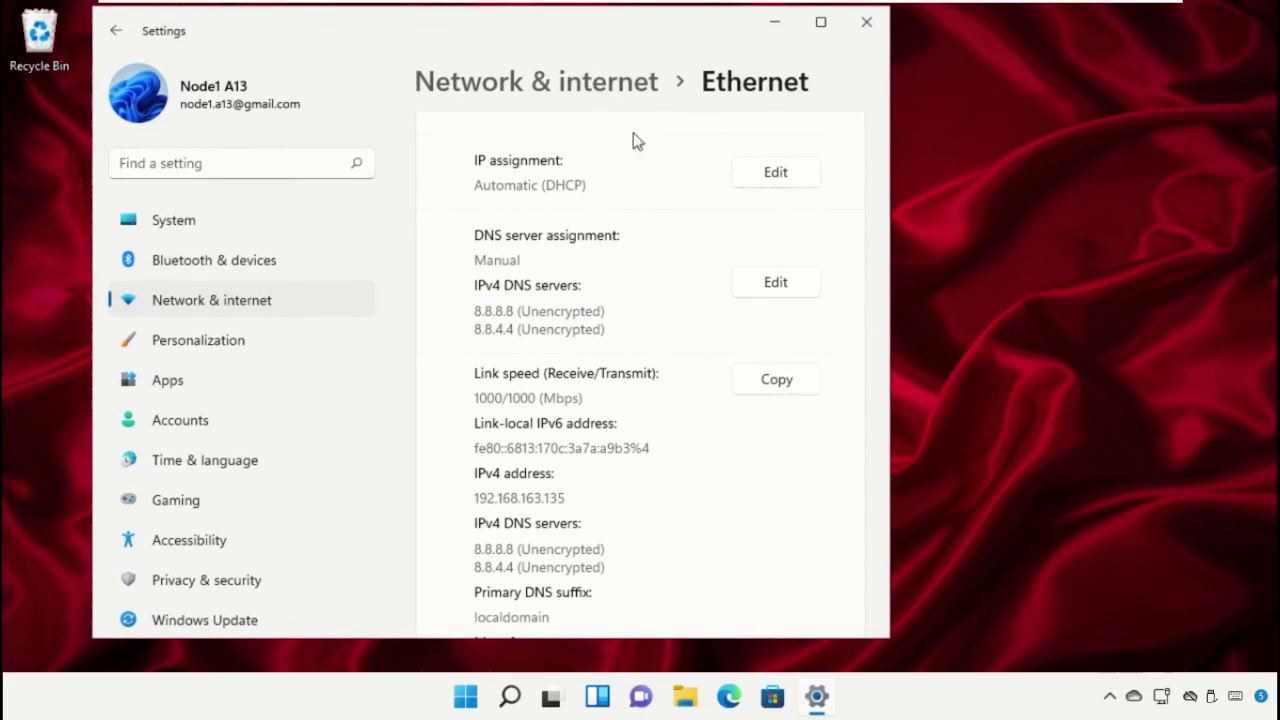
pyautogui.click(768, 287)
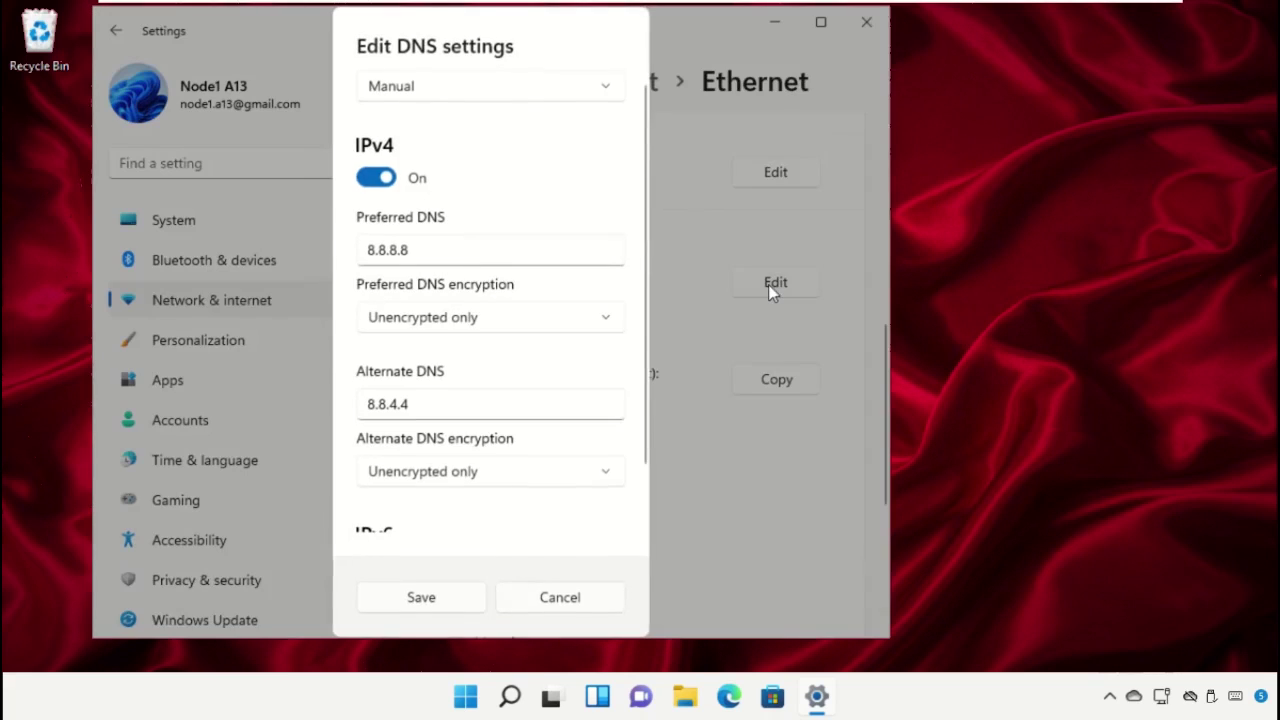
pyautogui.click(519, 249)
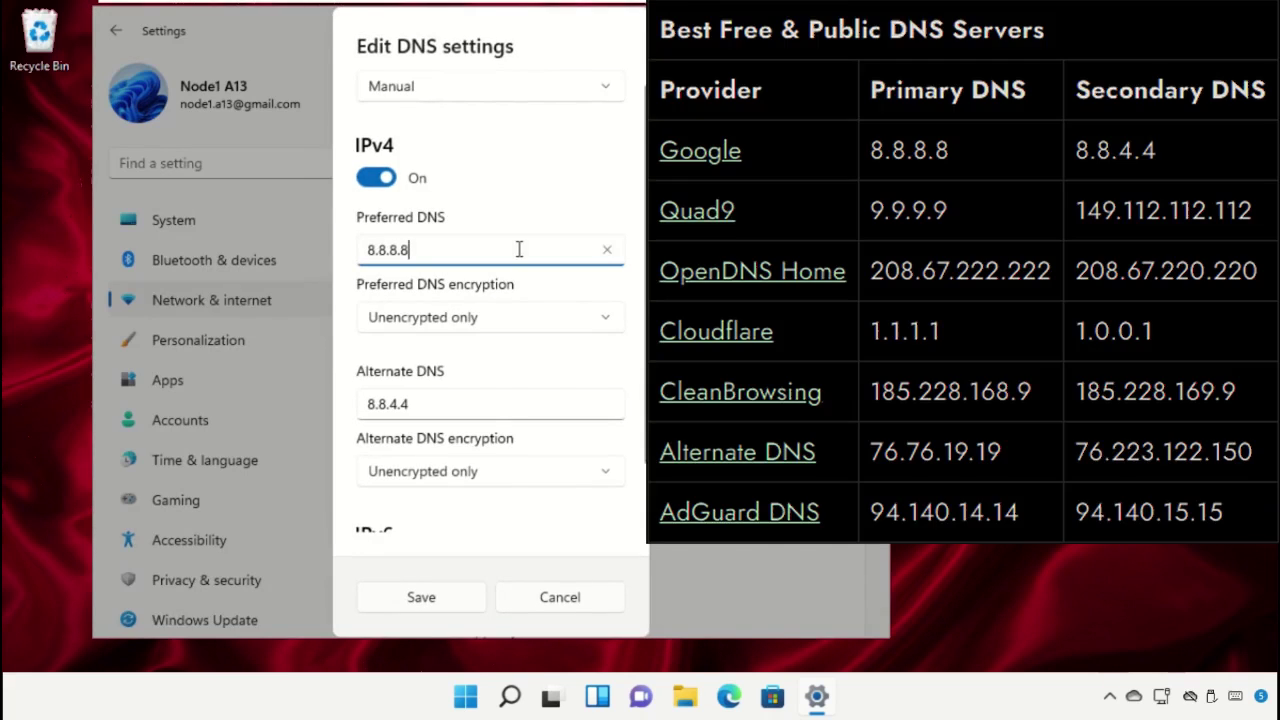
pyautogui.press('BackSpace')
pyautogui.press('BackSpace')
pyautogui.press('BackSpace')
pyautogui.press('BackSpace')
pyautogui.press('BackSpace')
pyautogui.press('BackSpace')
pyautogui.press('BackSpace')
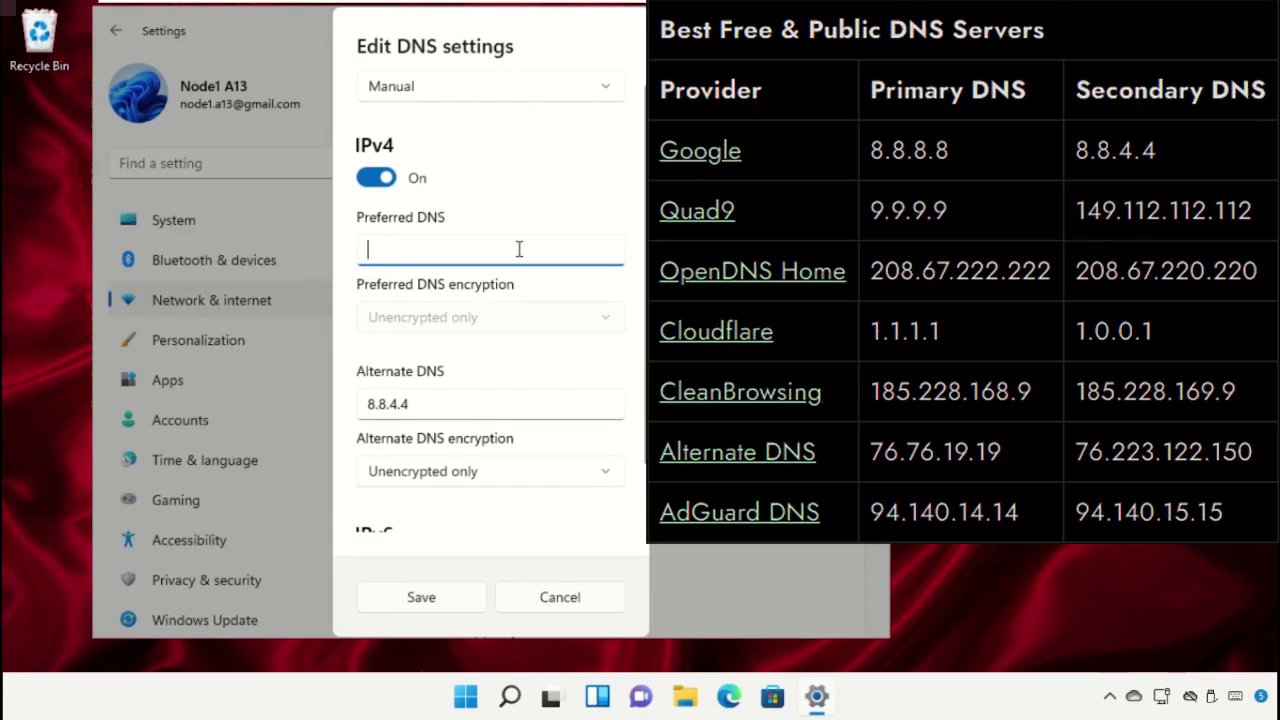
pyautogui.write('1.1.1.1')
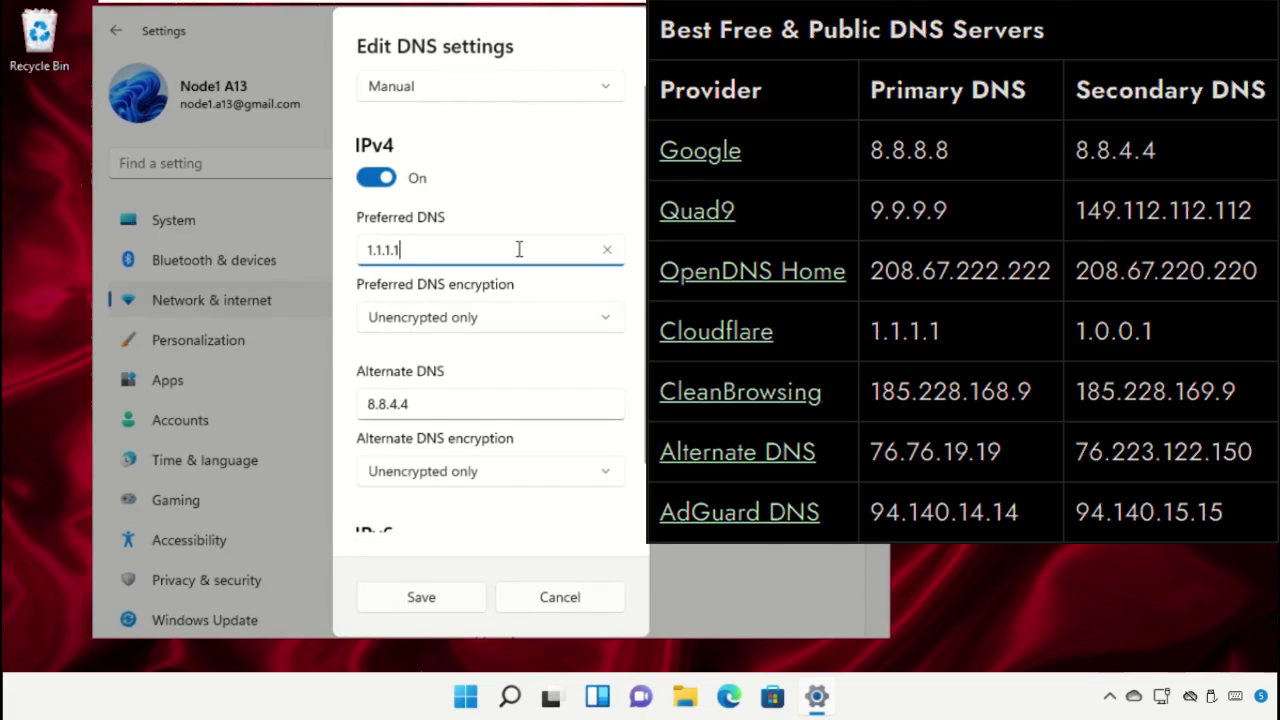
# - Set the IPv4 alternate DNS to 1.0.0.1 and save the DNS settings
pyautogui.click(412, 404)
pyautogui.press('BackSpace')
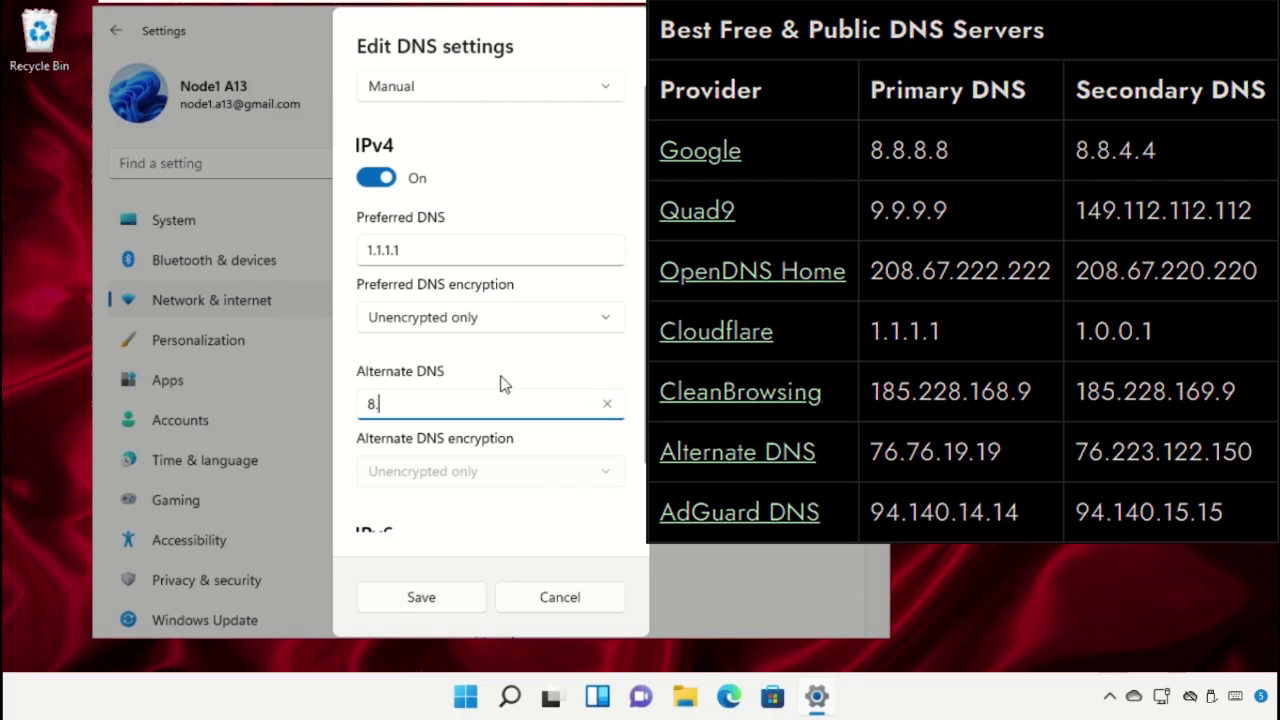
pyautogui.press('BackSpace')
pyautogui.press('BackSpace')
pyautogui.write('1.0.0.1')
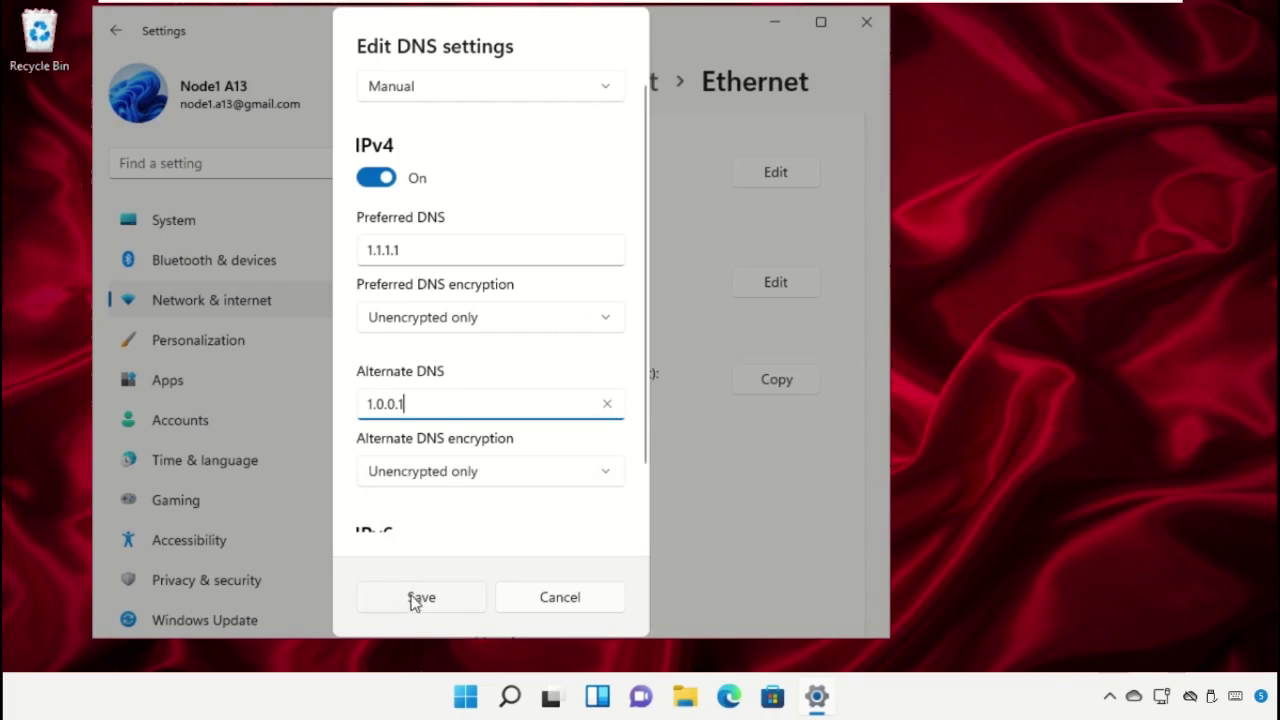
pyautogui.click(418, 598)
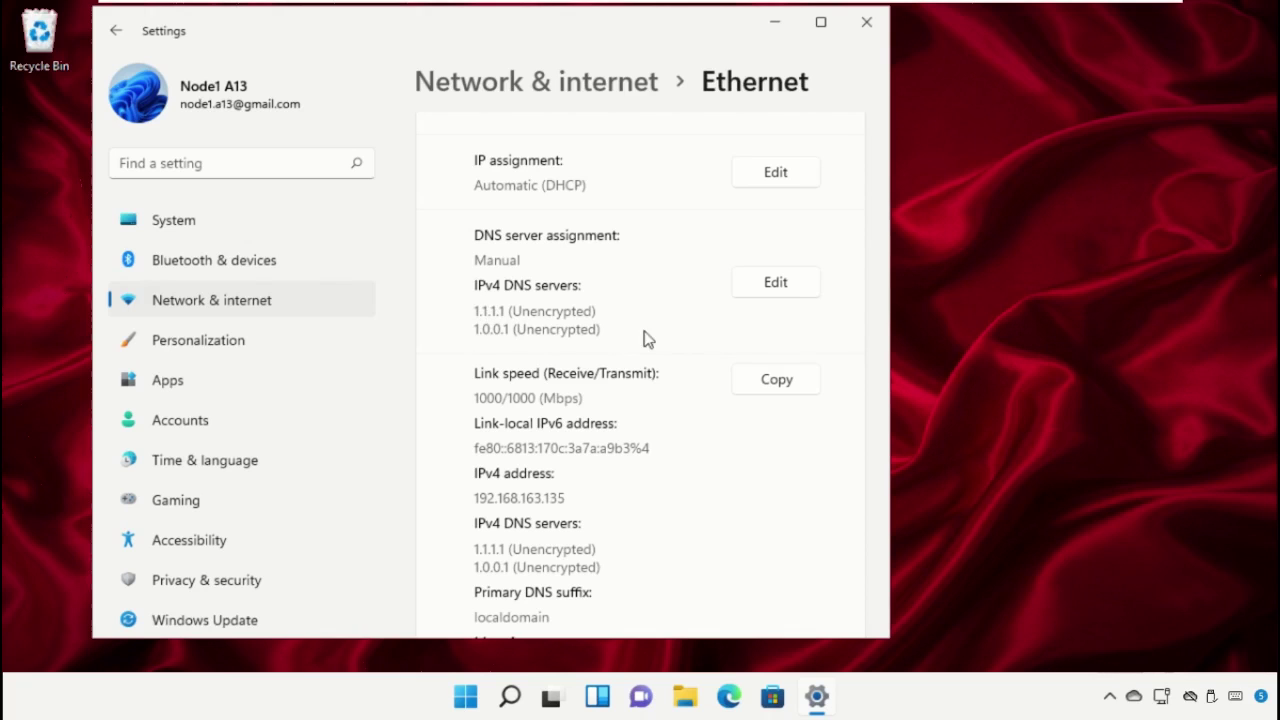
# - Close the Settings window and open the computer's power options for a restart
pyautogui.click(868, 24)
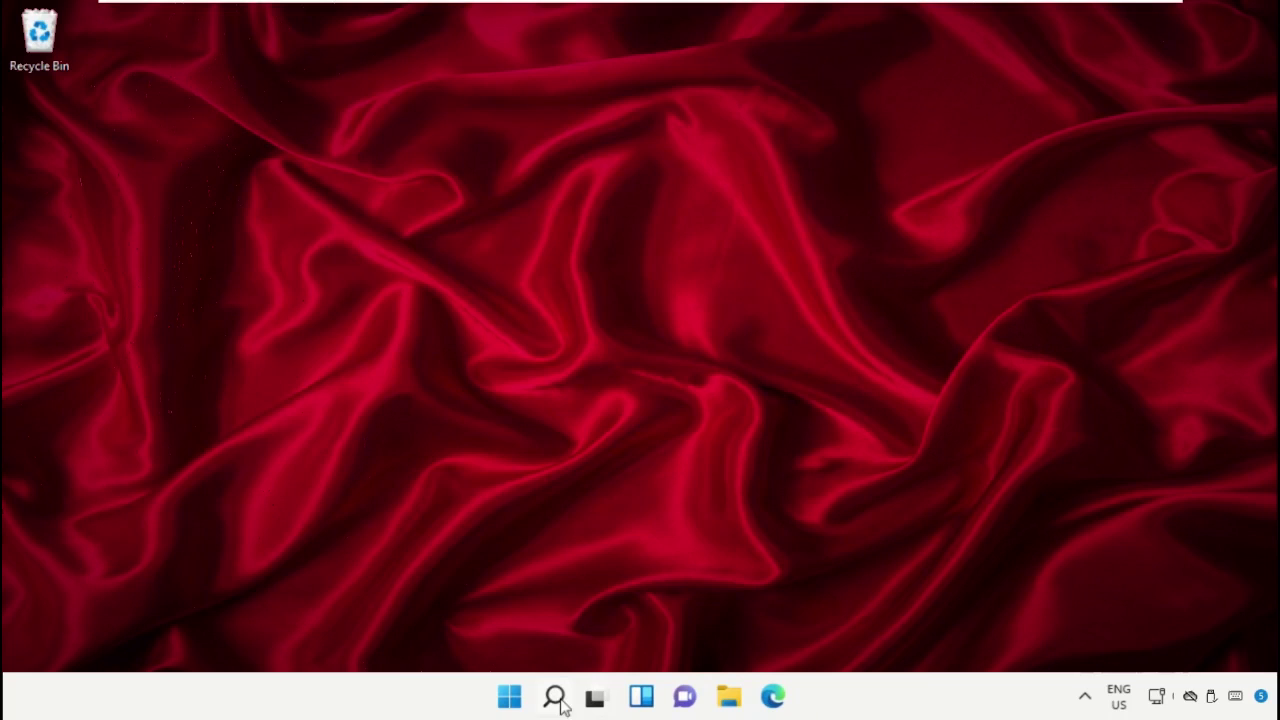
pyautogui.click(511, 698)
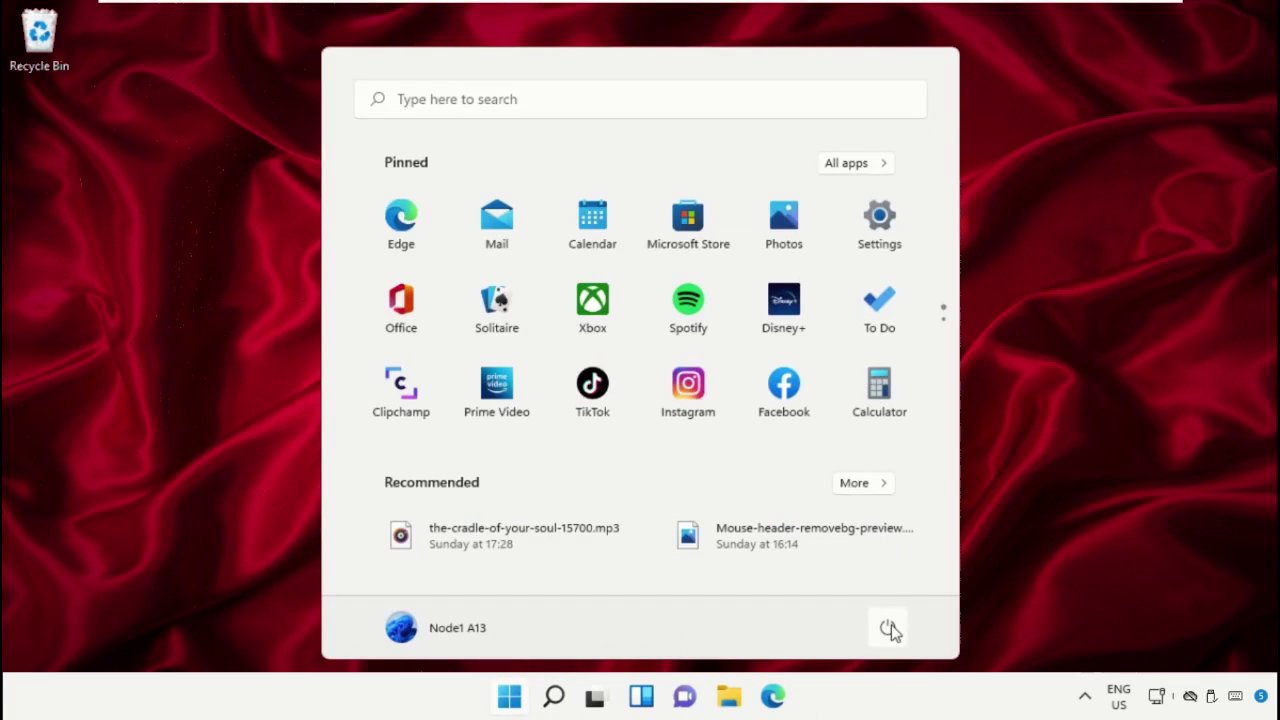
pyautogui.click(890, 629)
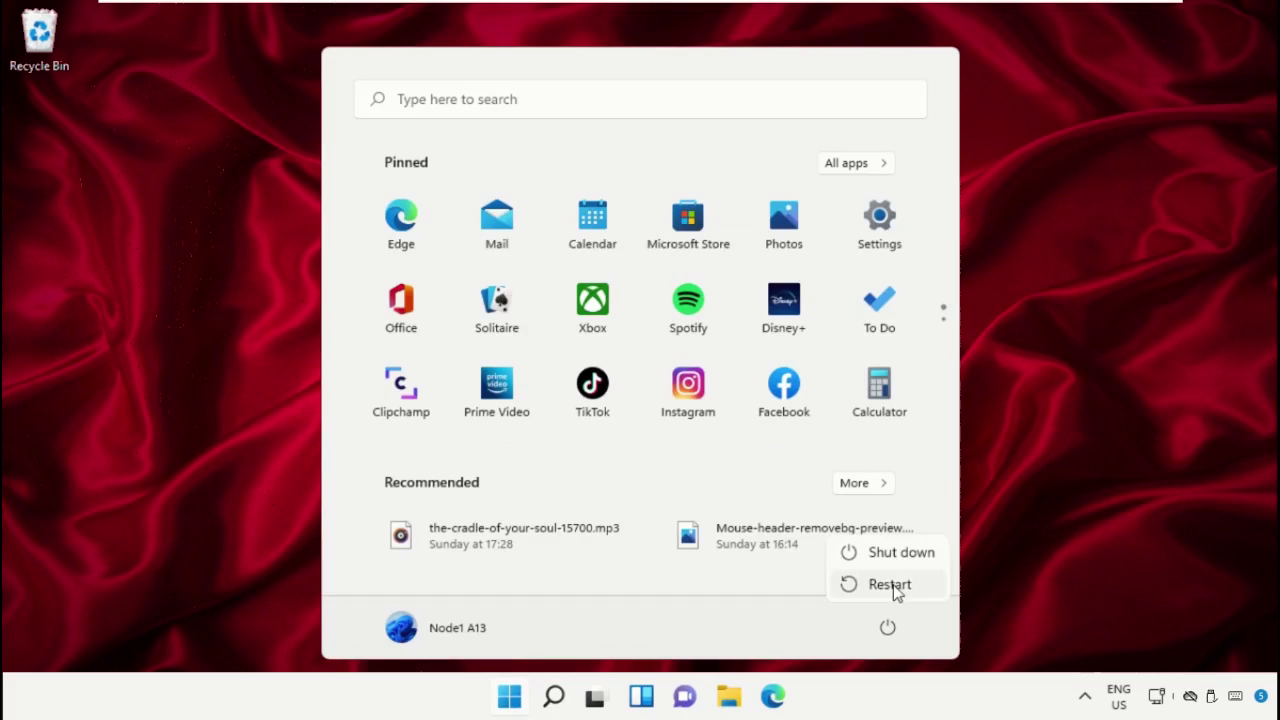